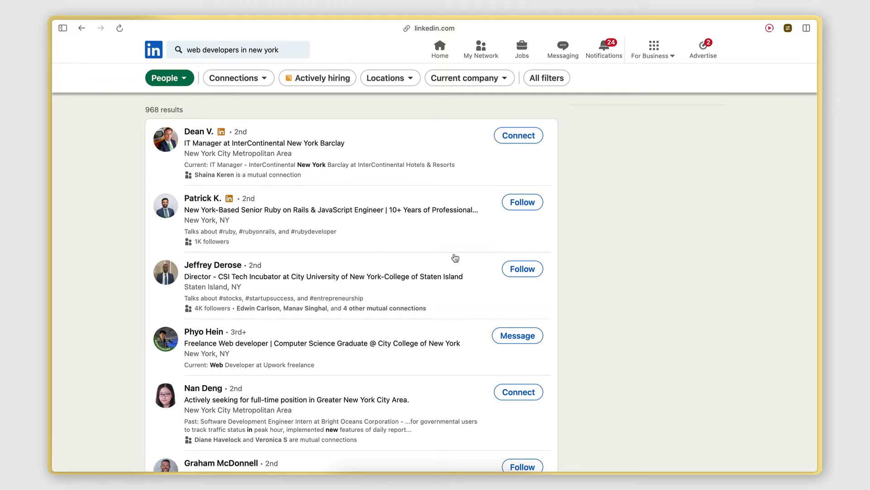
# Look through the LinkedIn people results for "web developers in new york" and the available result categories
pyautogui.scroll(3, 333, 326)
pyautogui.scroll(-15, 632, 219)
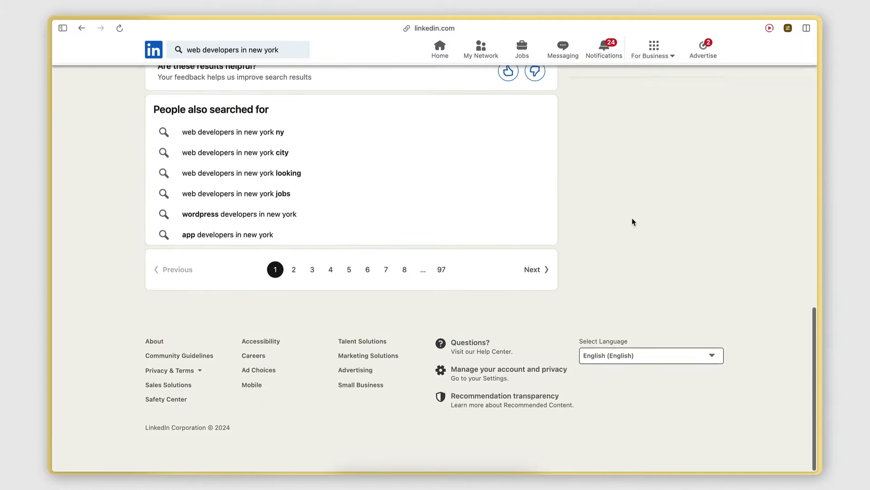
pyautogui.scroll(15, 436, 298)
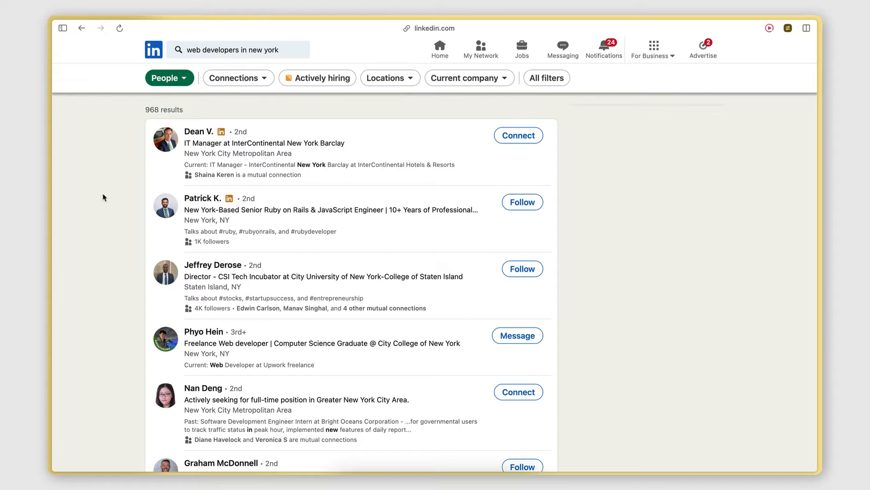
pyautogui.click(170, 77)
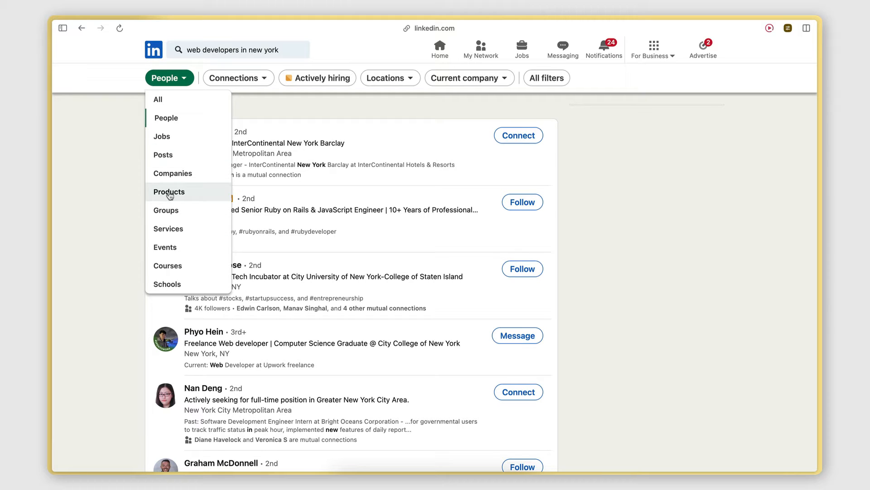
pyautogui.click(656, 226)
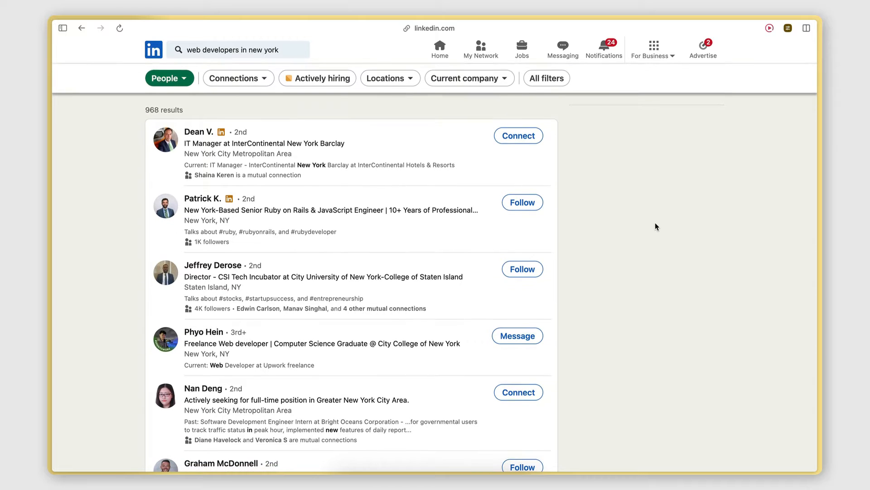
# Switch to PhantomBuster and open its Solutions store
pyautogui.click(62, 29)
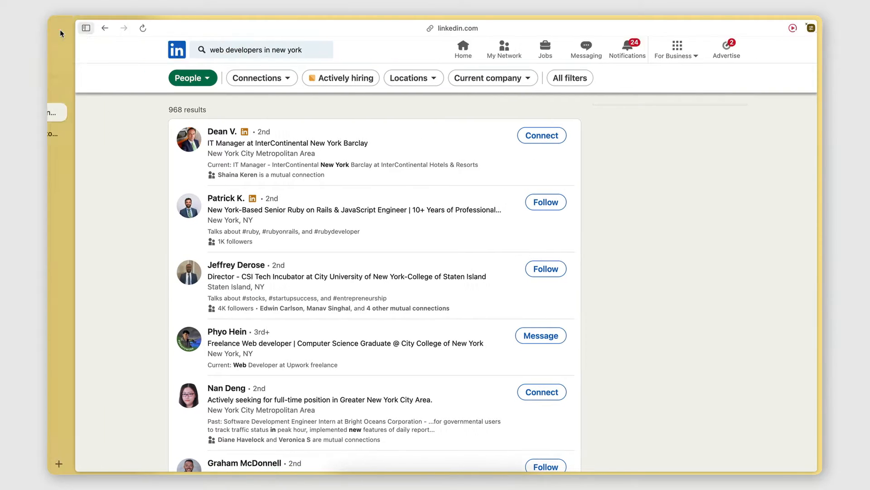
pyautogui.click(99, 133)
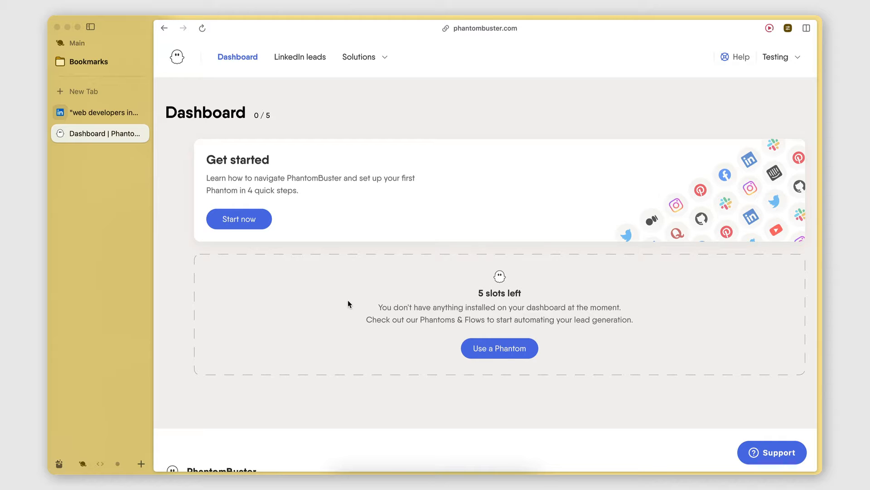
pyautogui.click(354, 54)
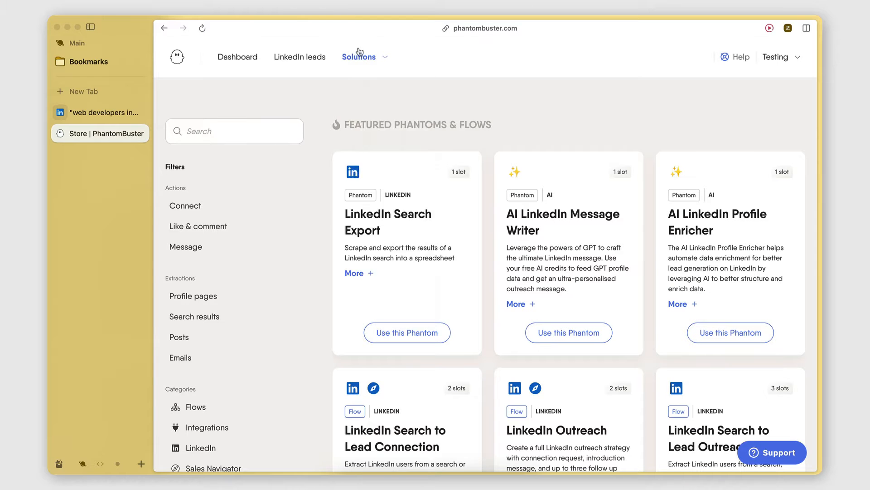
# Search the store for "linkedin search export" and start setting up the LinkedIn Search Export Phantom
pyautogui.click(196, 124)
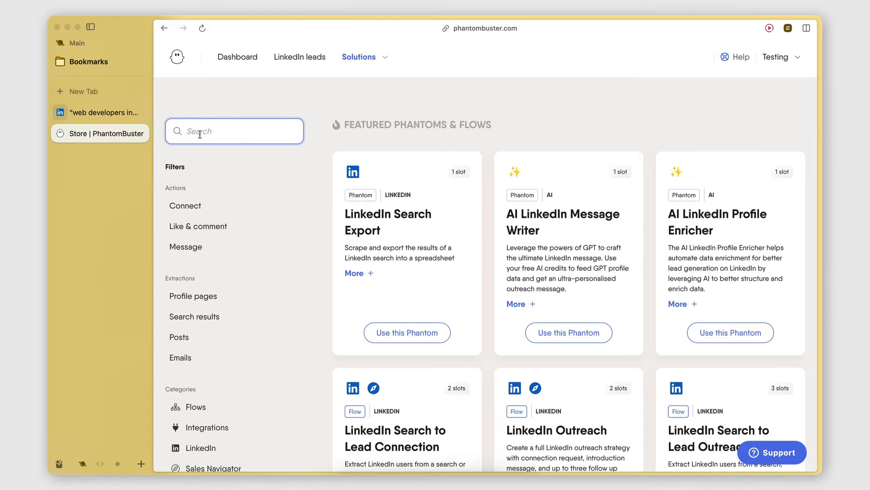
pyautogui.click(199, 135)
pyautogui.write('linkedin s')
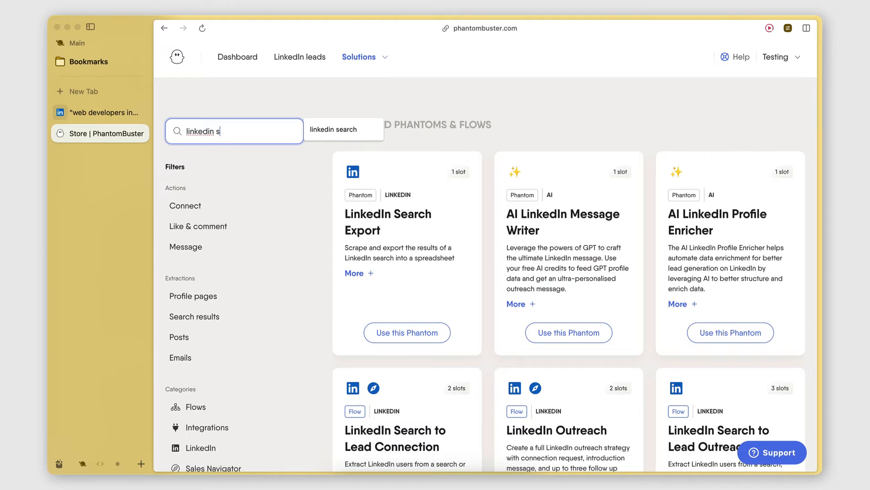
pyautogui.write('earch export')
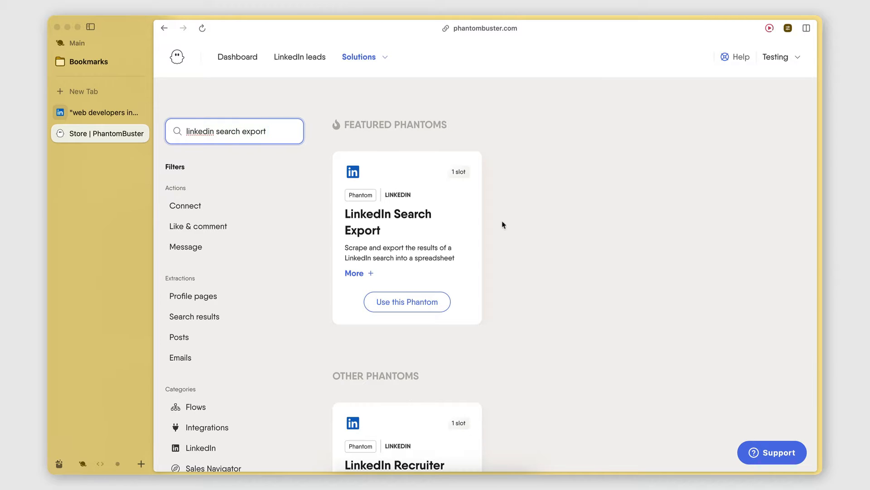
pyautogui.click(490, 210)
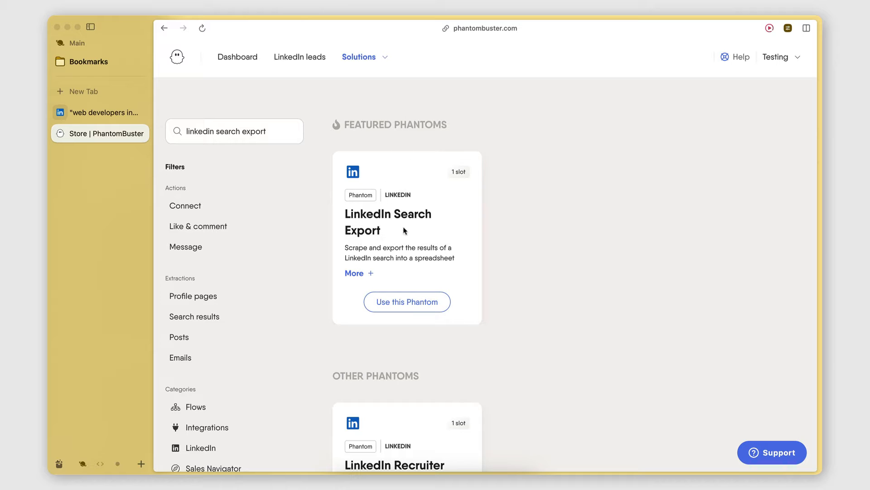
pyautogui.click(395, 308)
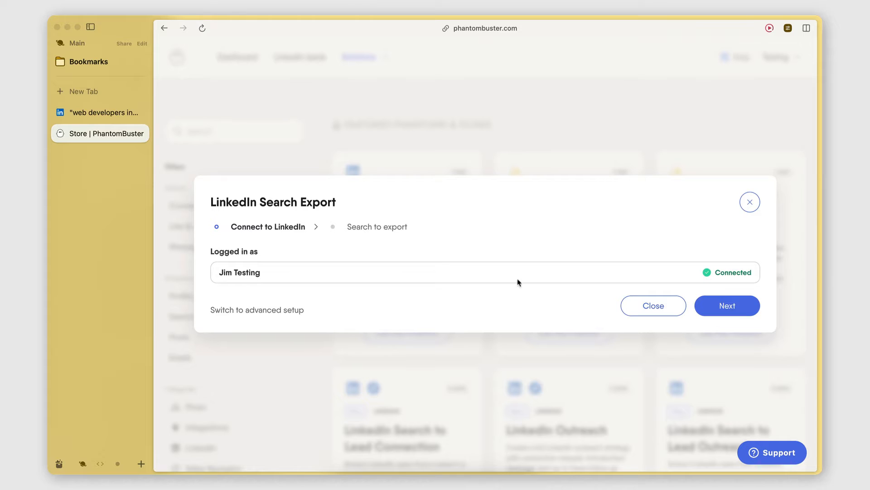
# Continue with the connected LinkedIn account and name the search "Web Developers in New York"
pyautogui.click(711, 305)
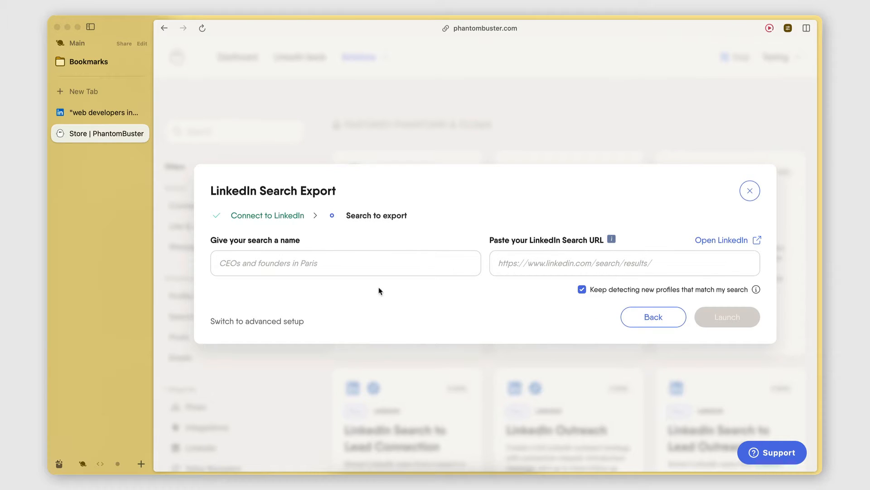
pyautogui.click(264, 268)
pyautogui.moveTo(217, 240); pyautogui.dragTo(276, 244)
pyautogui.click(278, 244)
pyautogui.click(300, 258)
pyautogui.write('W')
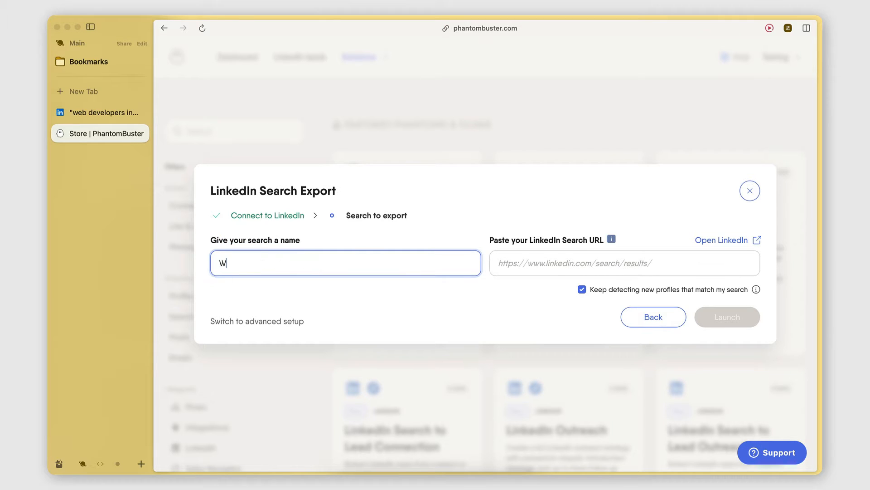
pyautogui.write('eb Developers in New York')
pyautogui.click(342, 303)
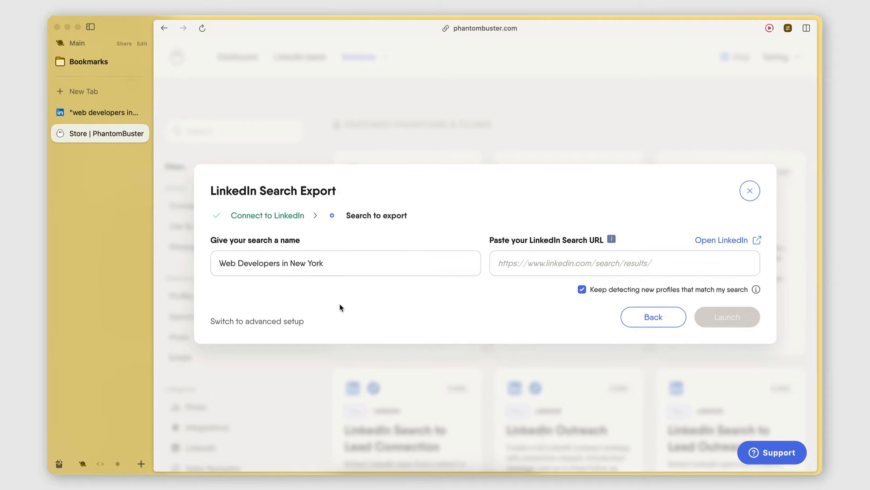
# Copy the URL of the LinkedIn people search for "web developers in new york" and paste it as the Phantom's search URL
pyautogui.click(520, 256)
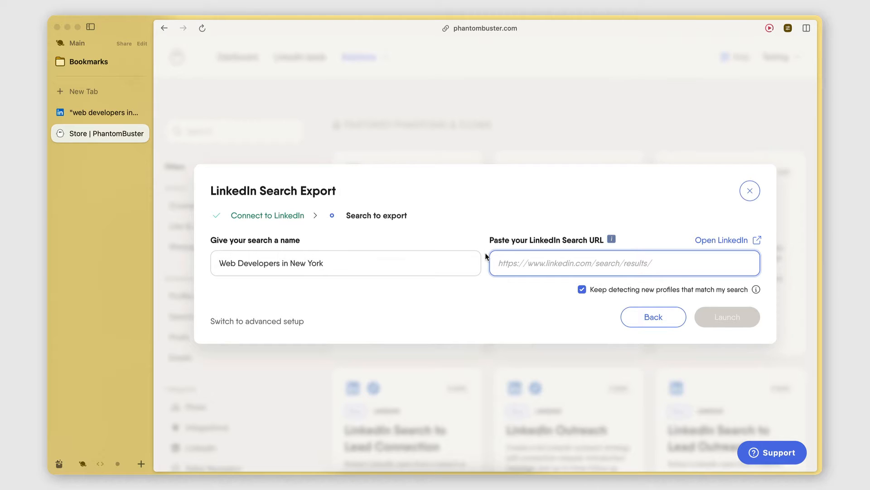
pyautogui.click(102, 116)
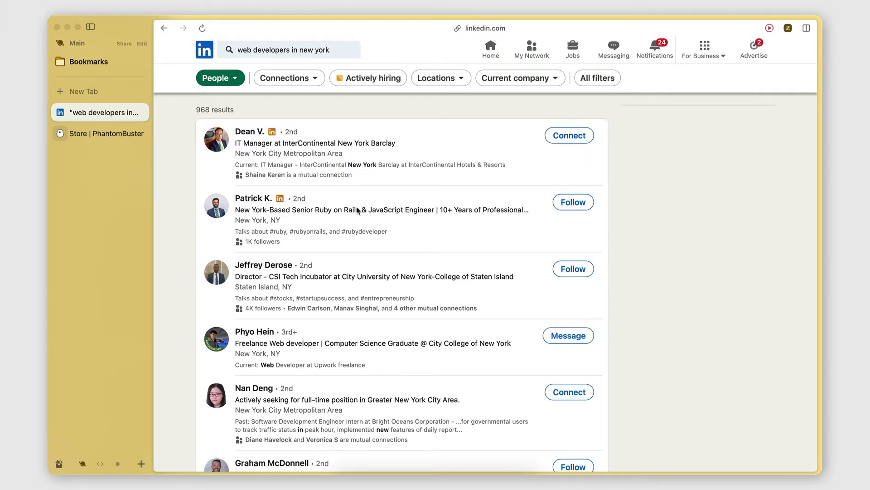
pyautogui.click(263, 51)
pyautogui.doubleClick(243, 50)
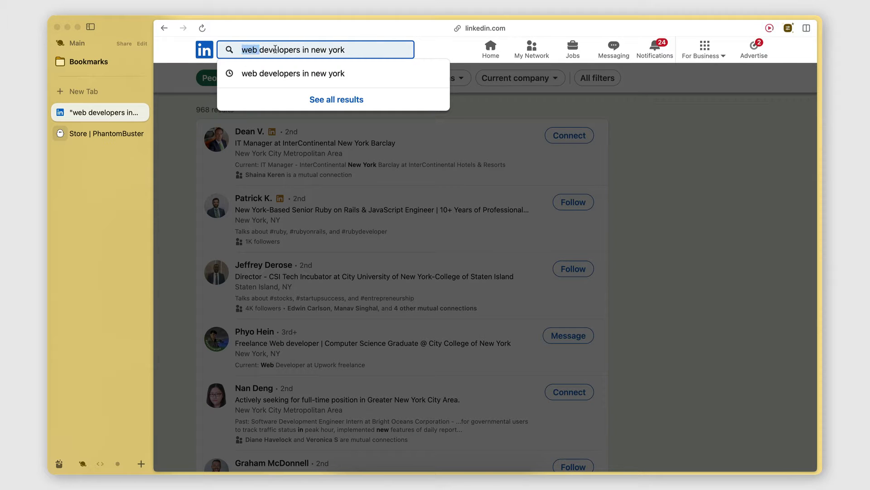
pyautogui.moveTo(275, 49); pyautogui.dragTo(352, 50)
pyautogui.click(662, 182)
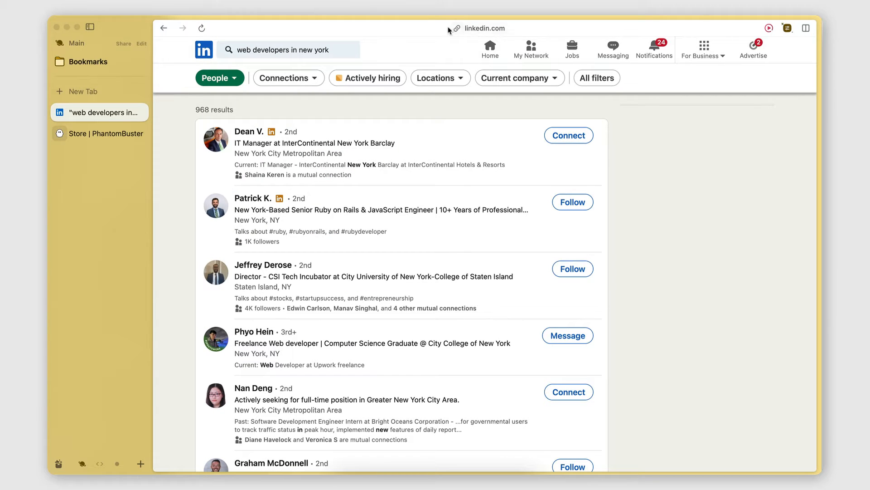
pyautogui.press('super+shift+c')
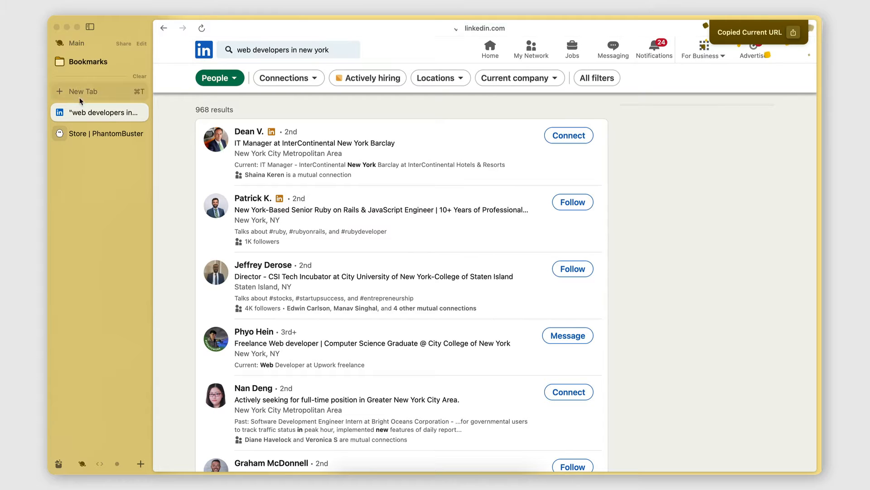
pyautogui.click(91, 132)
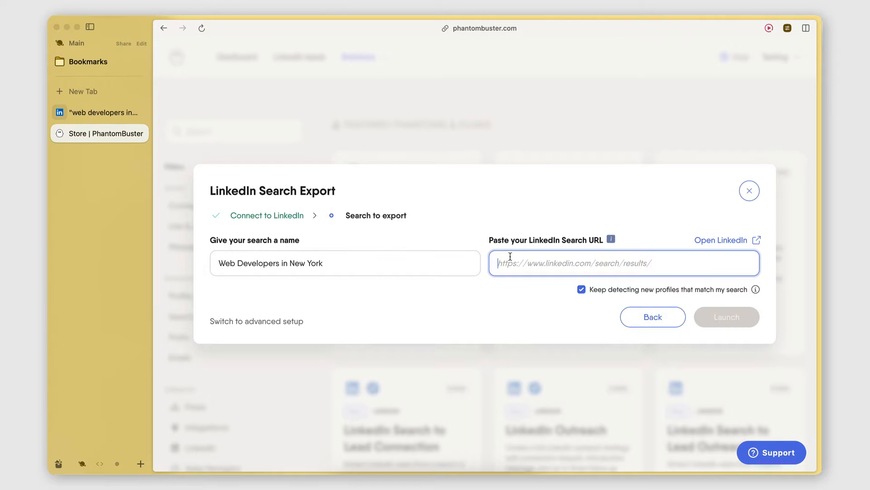
pyautogui.press('super+v')
pyautogui.click(512, 298)
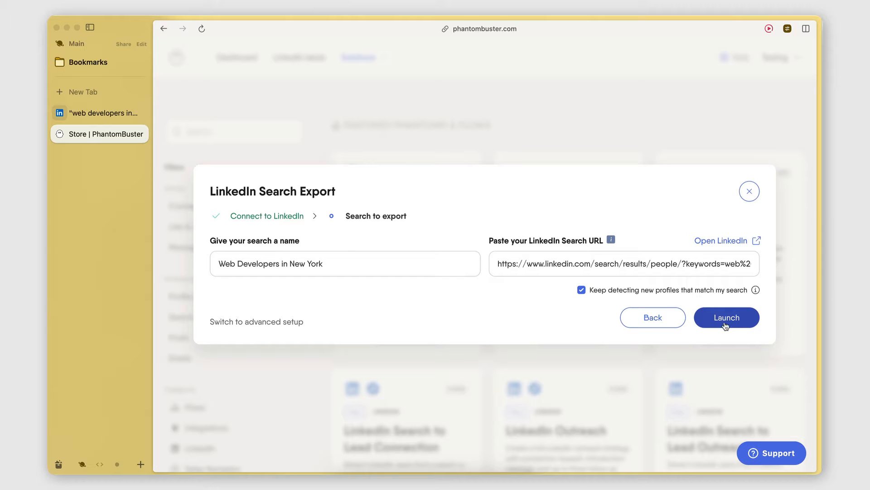
# Leave the quick setup and switch the LinkedIn Search Export to the advanced setup
pyautogui.click(261, 323)
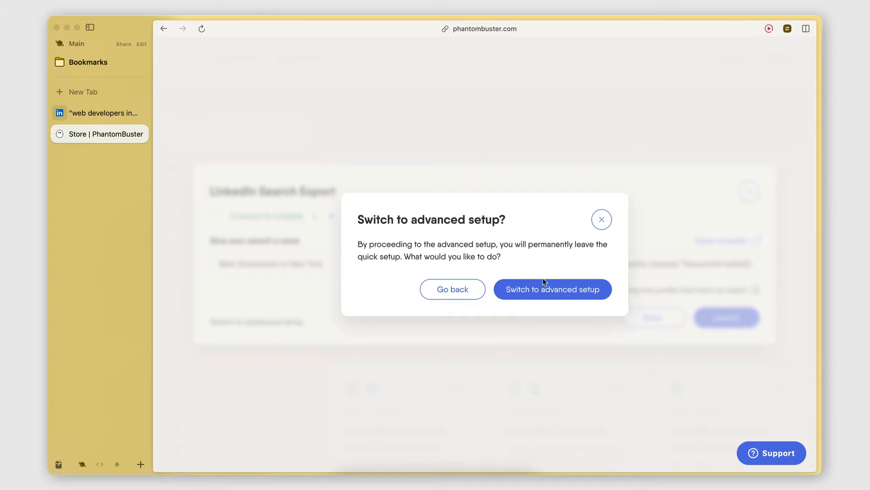
pyautogui.click(537, 299)
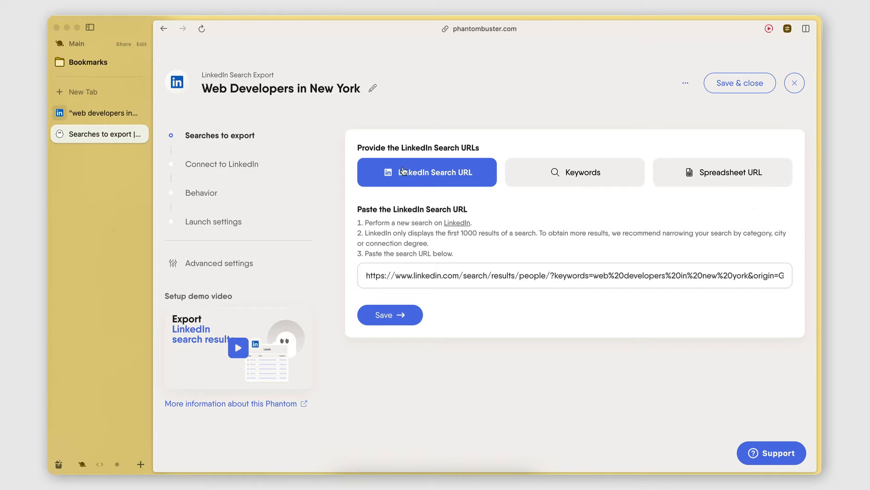
pyautogui.click(372, 282)
# Try the keywords source with "web developers in new york" and the People category, then return to the LinkedIn search URL source
pyautogui.click(539, 179)
pyautogui.click(408, 232)
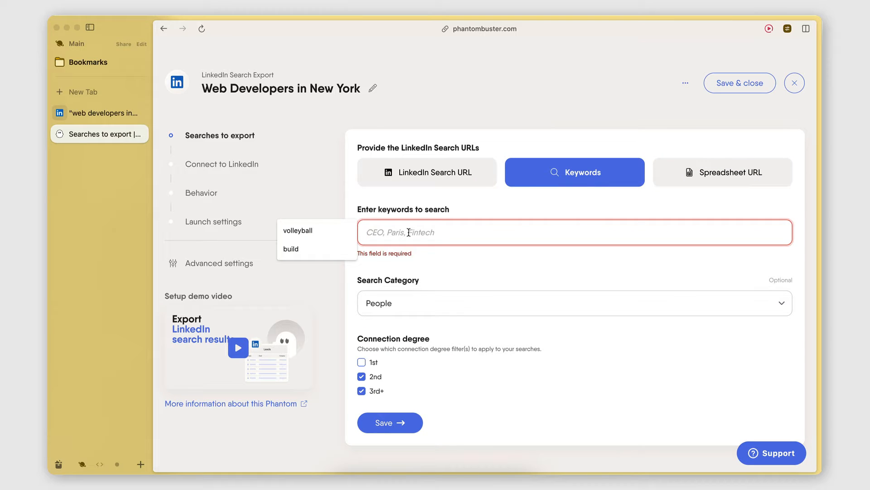
pyautogui.write('web de')
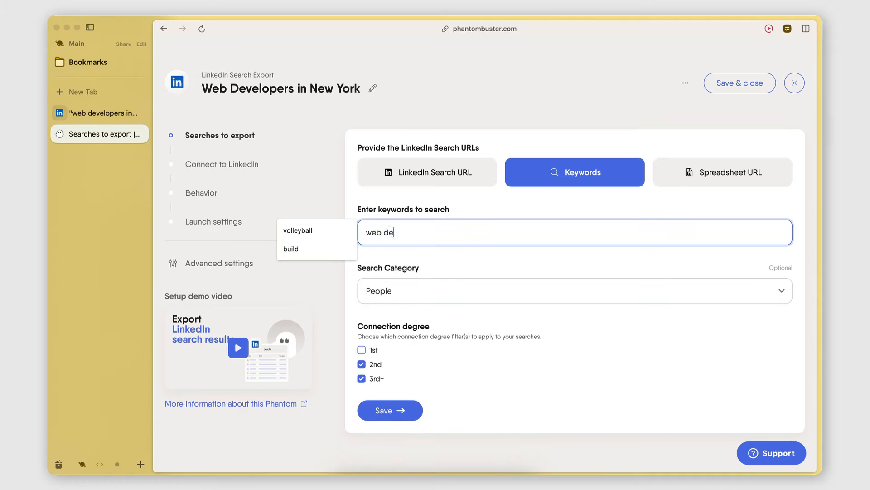
pyautogui.write('velopers in new york')
pyautogui.click(472, 264)
pyautogui.click(393, 287)
pyautogui.click(393, 288)
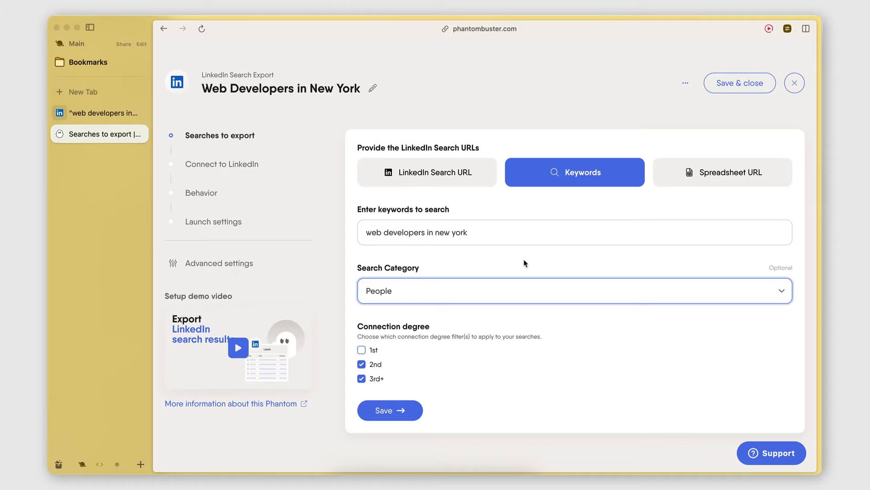
pyautogui.click(509, 209)
pyautogui.click(405, 185)
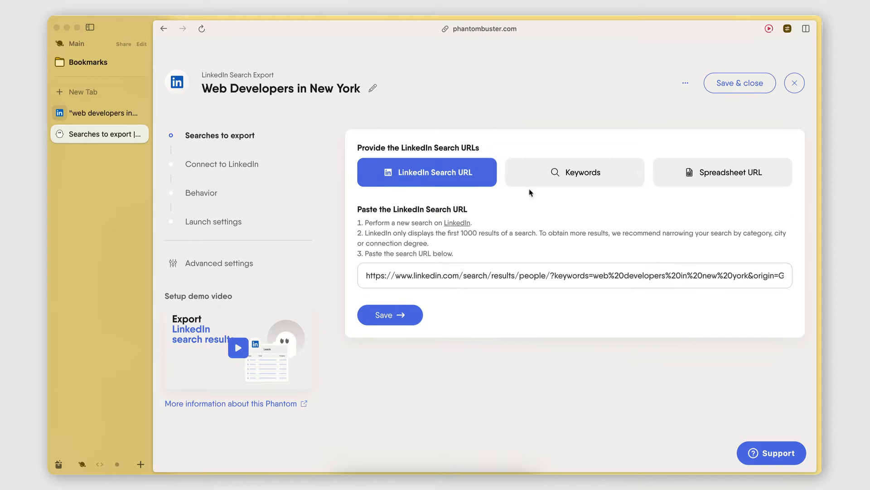
# Compare the keywords source, its search terms and filters, with the search on the LinkedIn results page
pyautogui.click(544, 170)
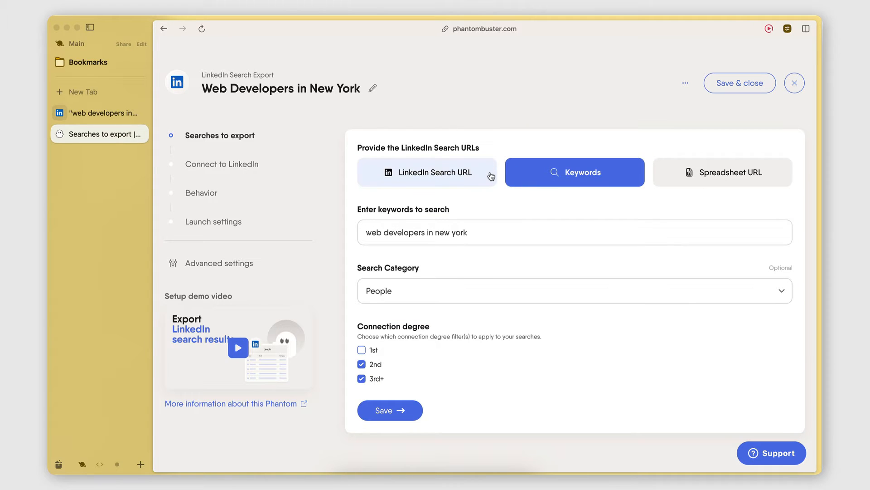
pyautogui.click(366, 232)
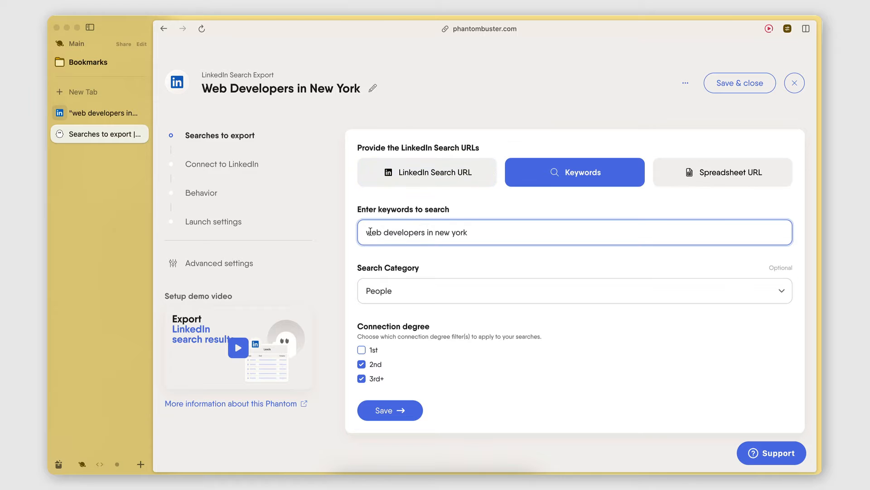
pyautogui.moveTo(367, 232); pyautogui.dragTo(496, 232)
pyautogui.click(102, 114)
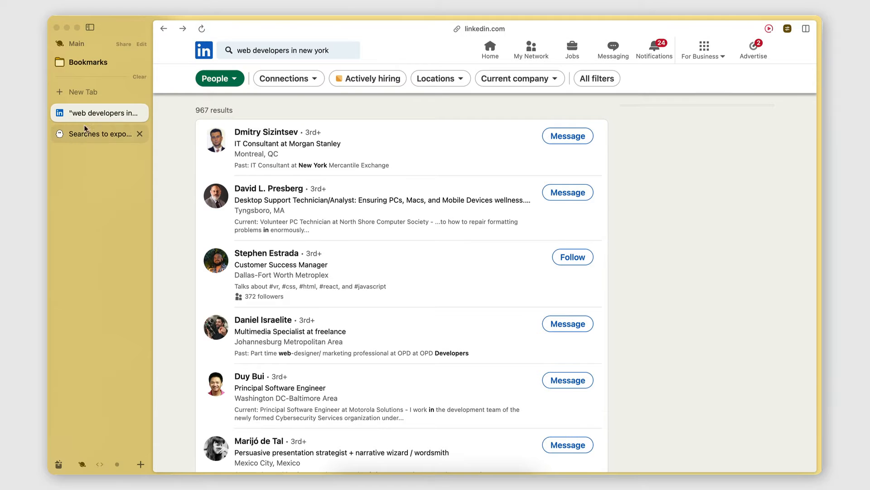
pyautogui.click(100, 134)
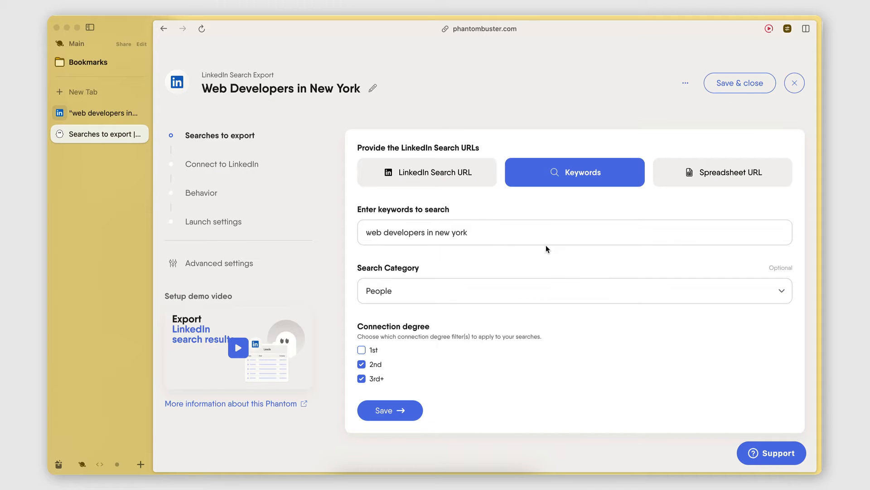
# Examine the fields offered when a spreadsheet URL is used as the search source
pyautogui.click(717, 178)
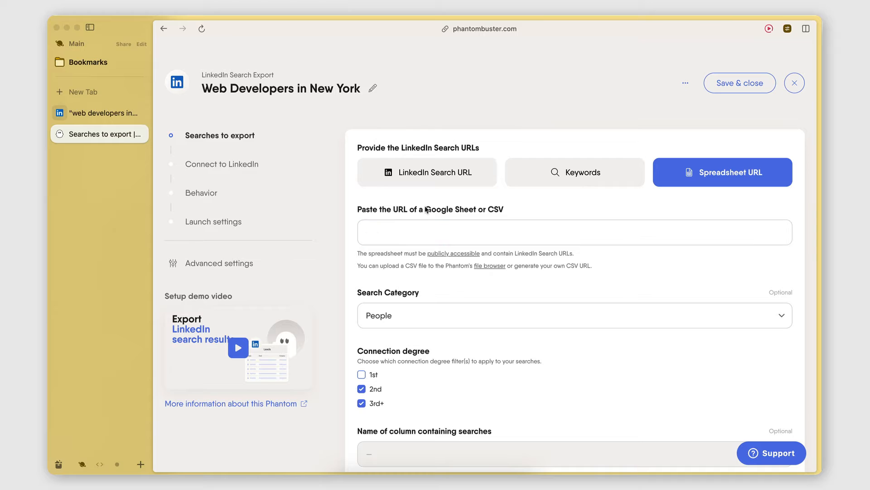
pyautogui.click(466, 241)
pyautogui.scroll(-2, 520, 334)
pyautogui.scroll(3, 520, 335)
# Select the LinkedIn search URL as the source and open the Connect to LinkedIn settings
pyautogui.click(424, 183)
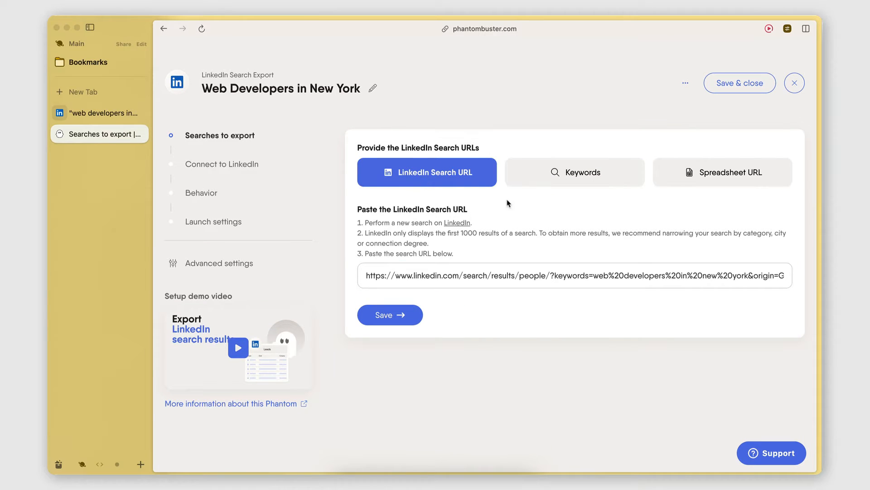
pyautogui.click(197, 166)
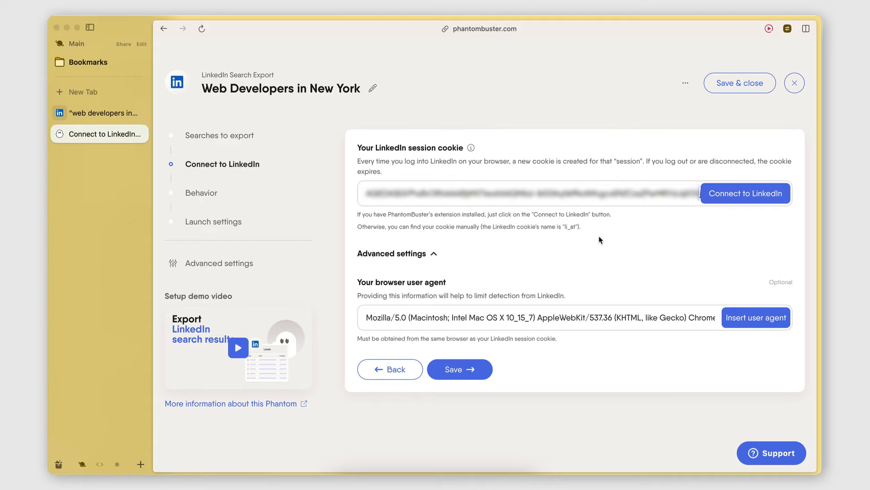
# Open the Behavior settings and review the limits on results to export per launch and per search URL
pyautogui.click(365, 192)
pyautogui.click(187, 194)
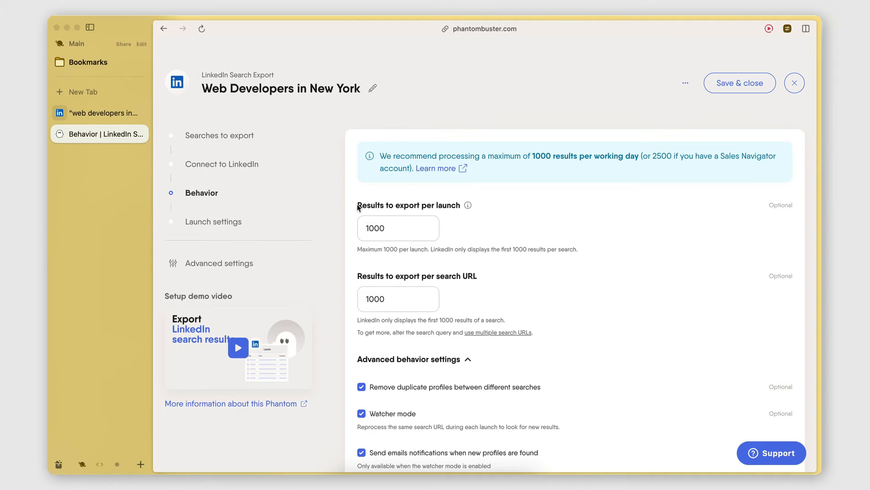
pyautogui.moveTo(358, 207); pyautogui.dragTo(462, 206)
pyautogui.click(462, 206)
pyautogui.moveTo(358, 277); pyautogui.dragTo(434, 278)
pyautogui.click(430, 277)
pyautogui.click(393, 308)
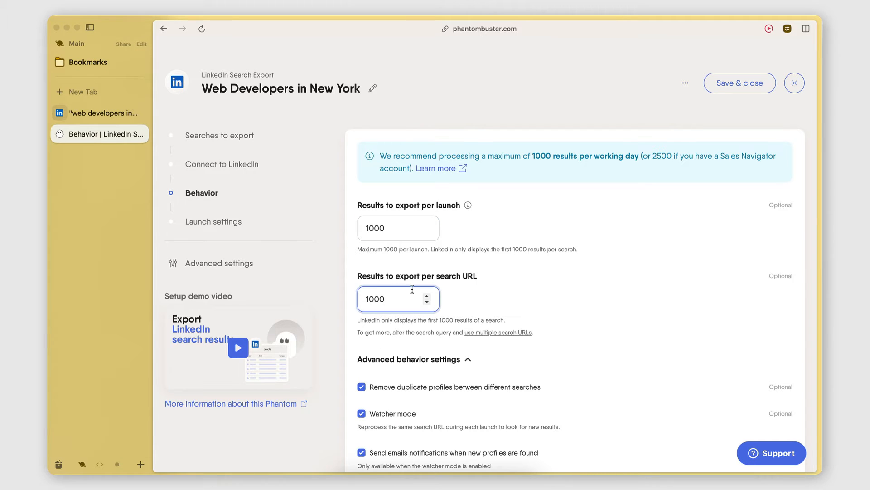
pyautogui.moveTo(358, 321); pyautogui.dragTo(377, 323)
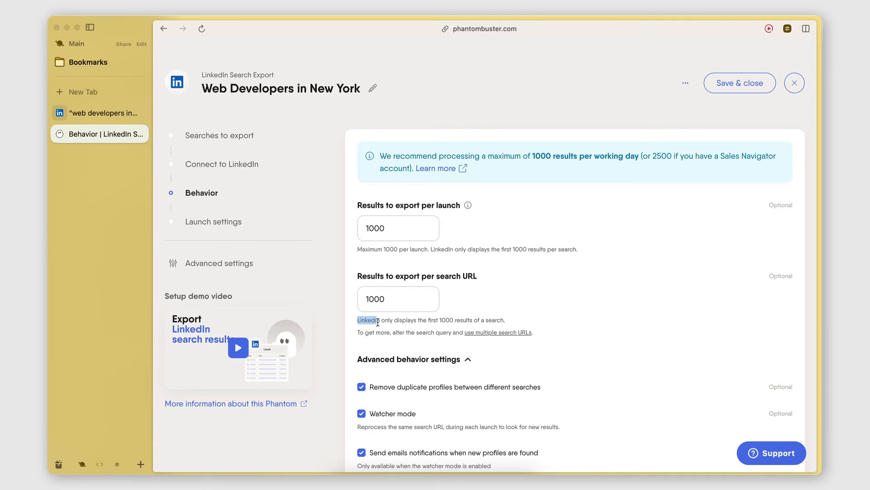
pyautogui.click(377, 323)
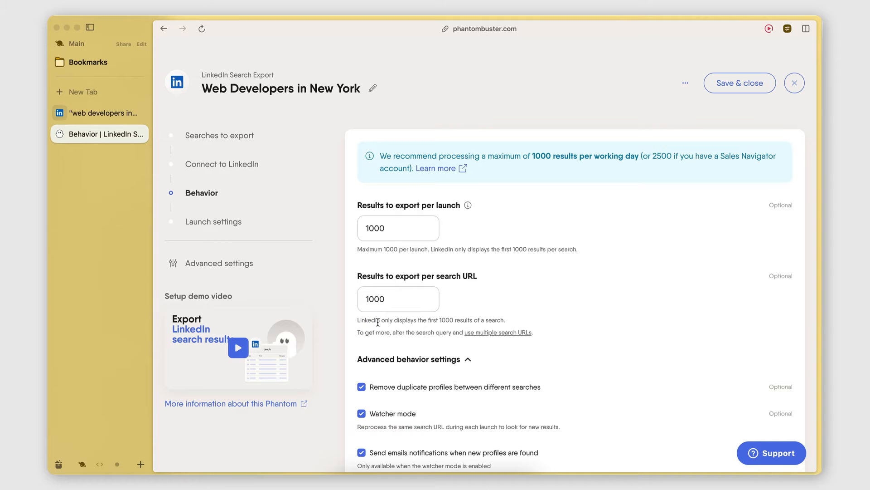
pyautogui.doubleClick(447, 320)
# Switch to the LinkedIn results page and search people for "accountants in new york"
pyautogui.click(93, 115)
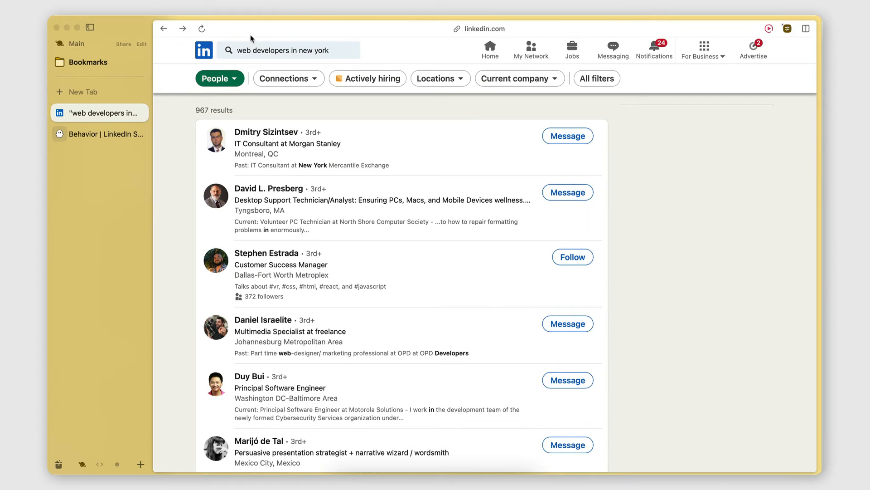
pyautogui.click(251, 49)
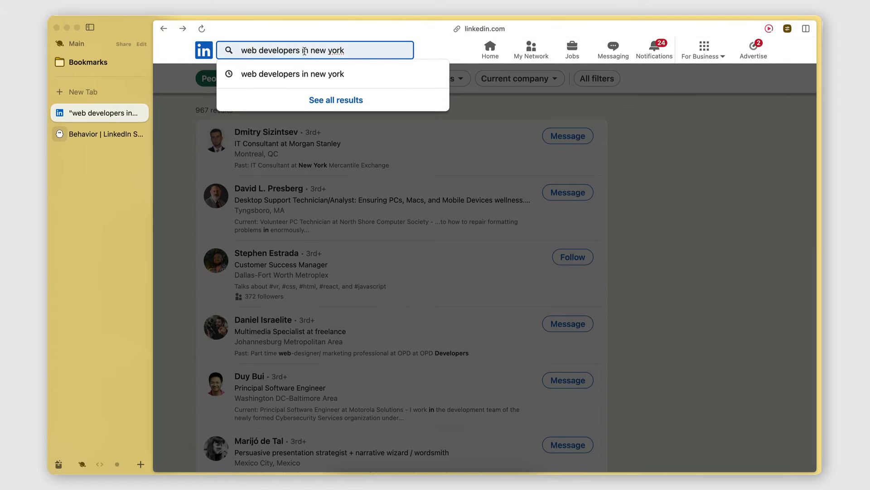
pyautogui.moveTo(302, 49); pyautogui.dragTo(191, 53)
pyautogui.write('accountants')
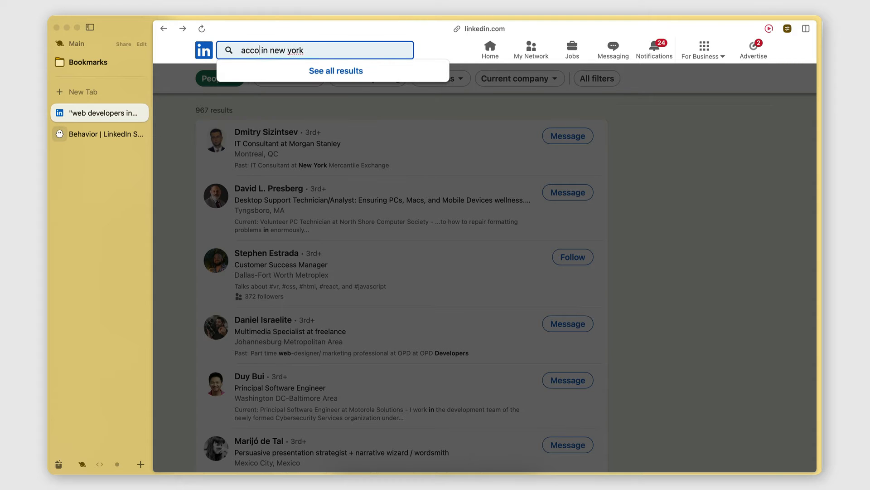
pyautogui.press('Return')
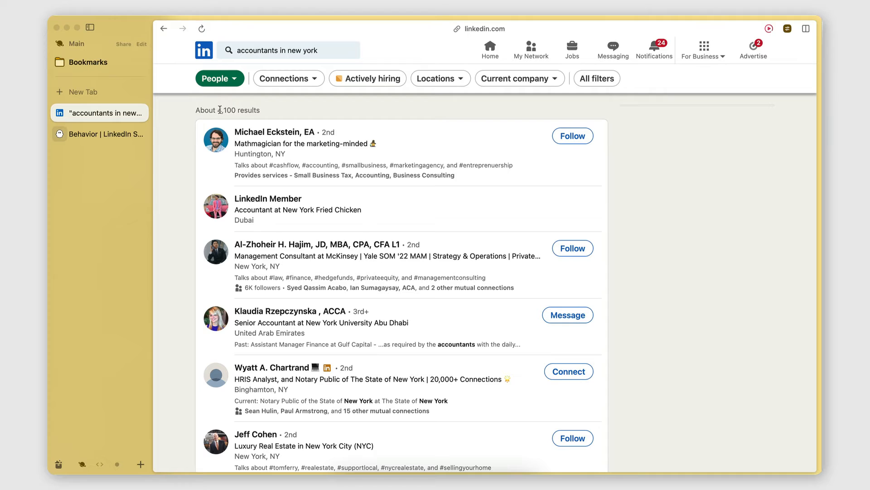
# Examine the accountants search's result count and pagination, opening the last results page, 100
pyautogui.moveTo(221, 110); pyautogui.dragTo(237, 110)
pyautogui.click(238, 110)
pyautogui.scroll(-15, 408, 250)
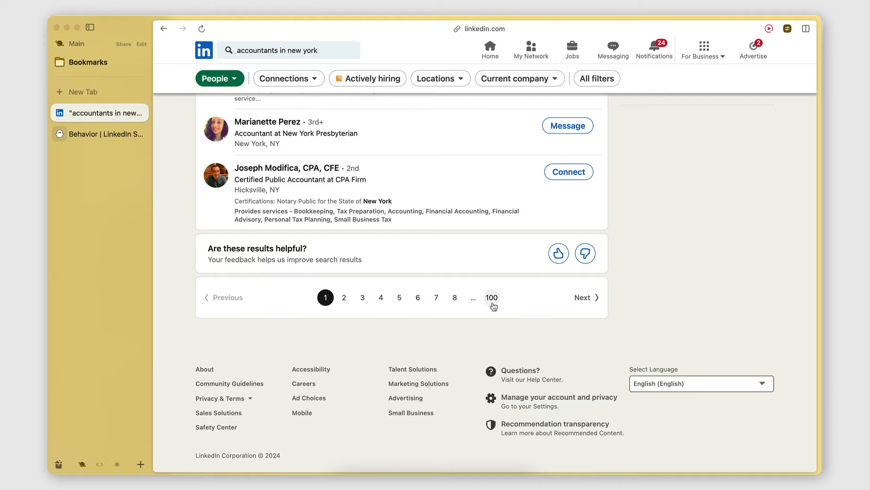
pyautogui.scroll(3, 494, 307)
pyautogui.scroll(5, 246, 243)
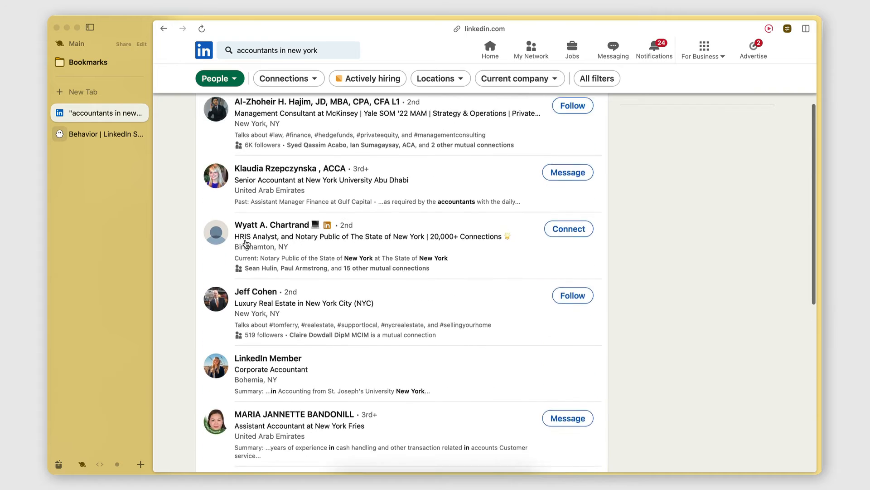
pyautogui.scroll(5, 246, 244)
pyautogui.scroll(-20, 252, 361)
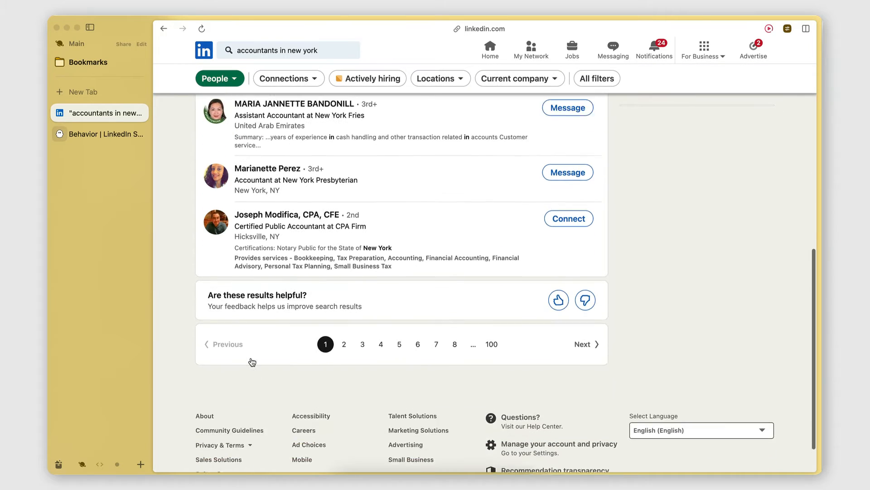
pyautogui.scroll(-1, 252, 361)
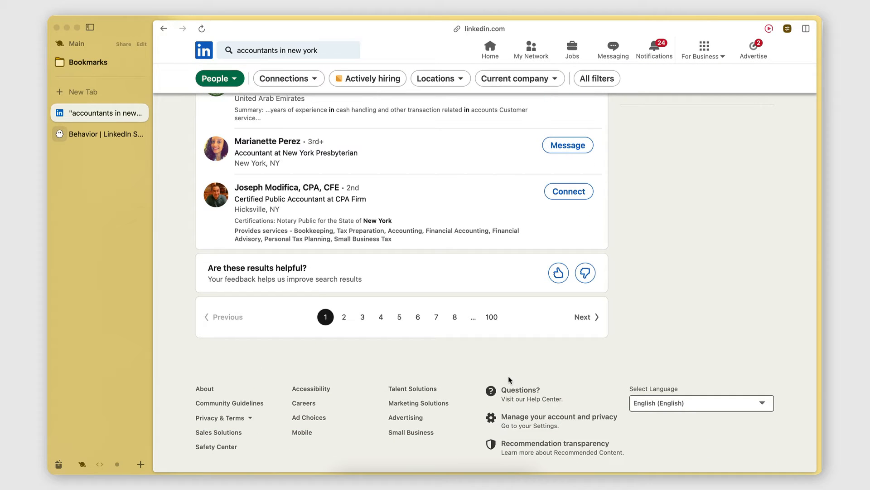
pyautogui.click(491, 317)
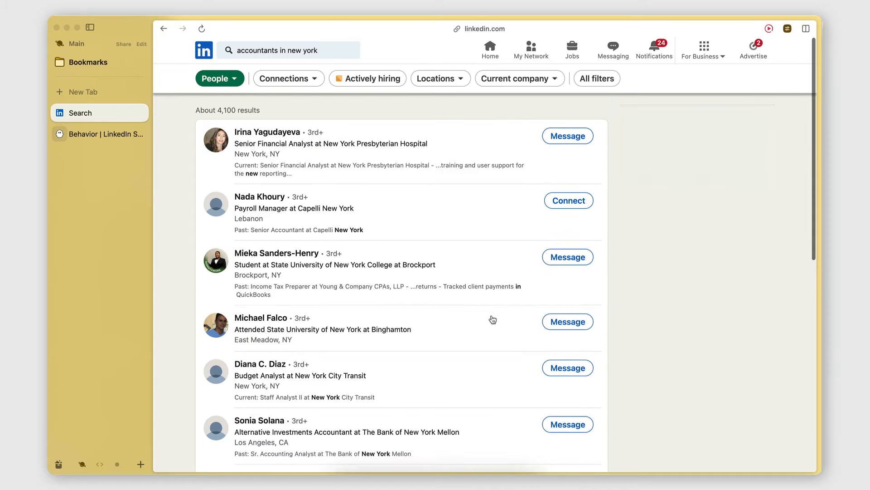
pyautogui.moveTo(218, 110); pyautogui.dragTo(237, 111)
pyautogui.click(237, 111)
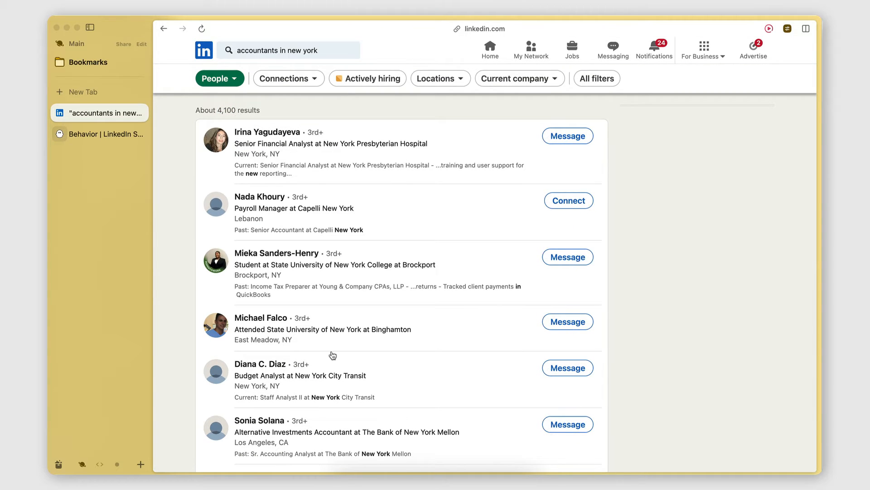
# Return to PhantomBuster's Behavior settings and read the note on LinkedIn's display limit per search
pyautogui.click(134, 134)
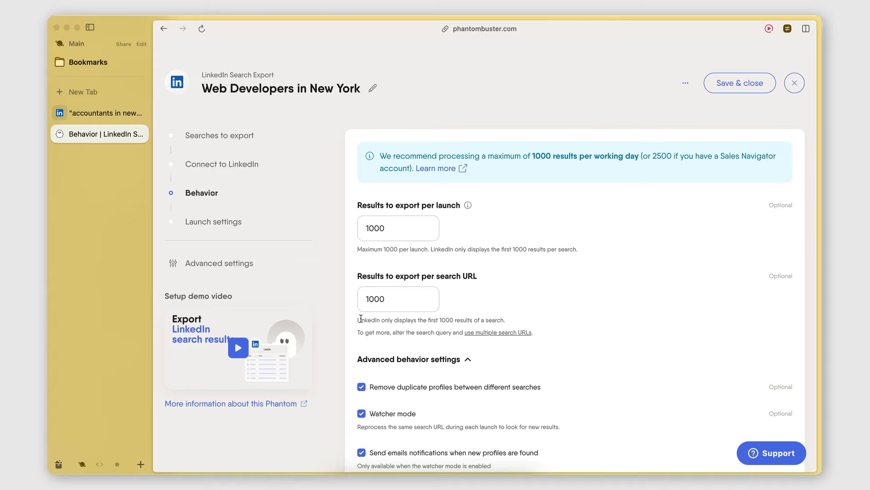
pyautogui.moveTo(358, 319); pyautogui.dragTo(457, 319)
pyautogui.click(457, 319)
# Set the results to export per search URL to 100
pyautogui.click(370, 302)
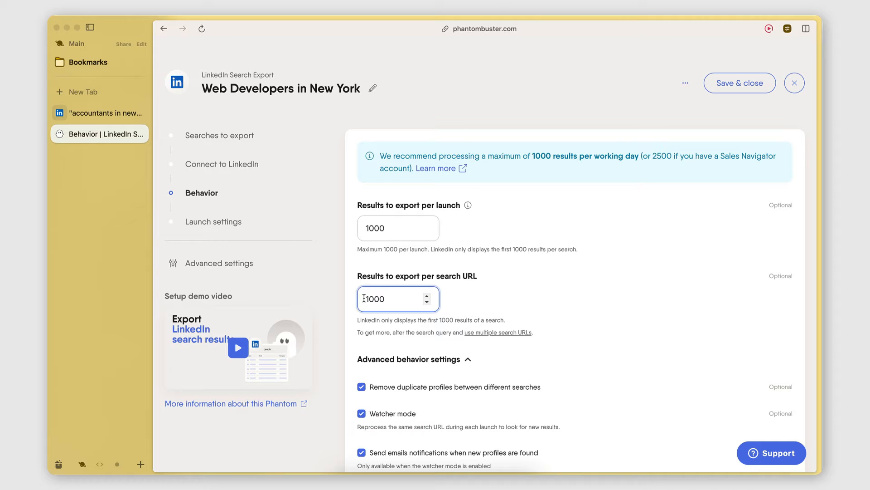
pyautogui.moveTo(364, 299); pyautogui.dragTo(381, 302)
pyautogui.press('BackSpace')
pyautogui.click(387, 334)
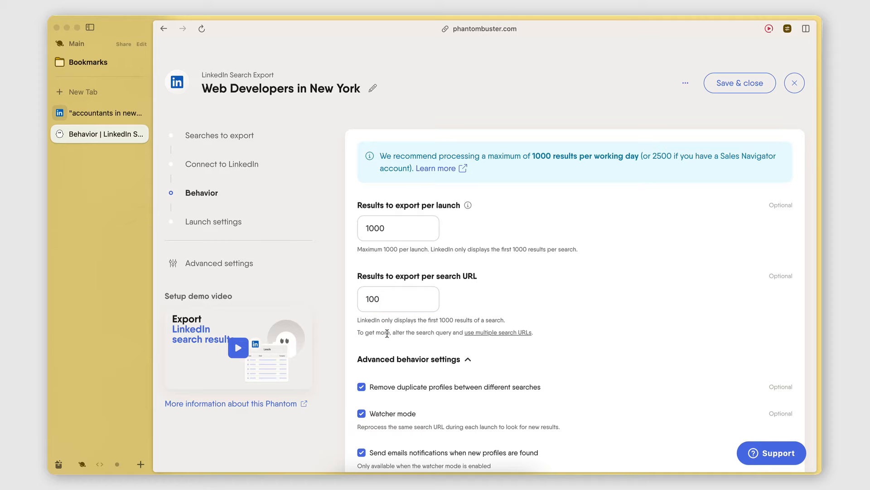
pyautogui.moveTo(361, 298); pyautogui.dragTo(397, 301)
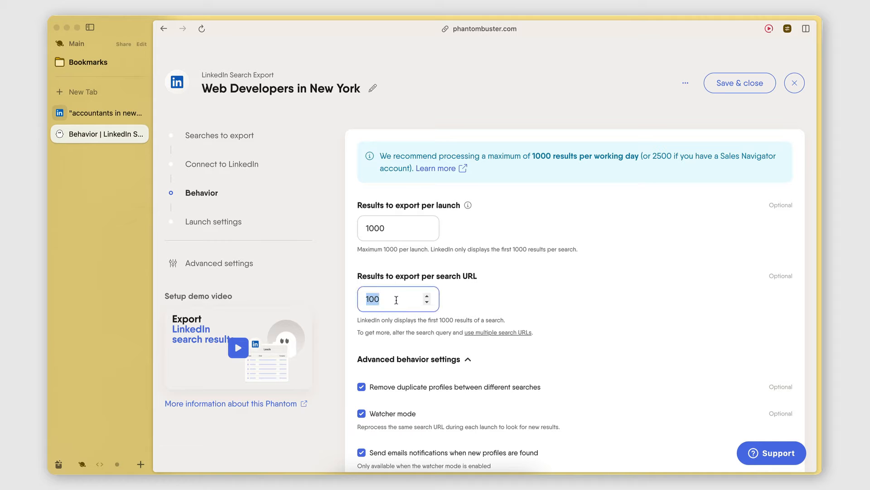
pyautogui.click(389, 329)
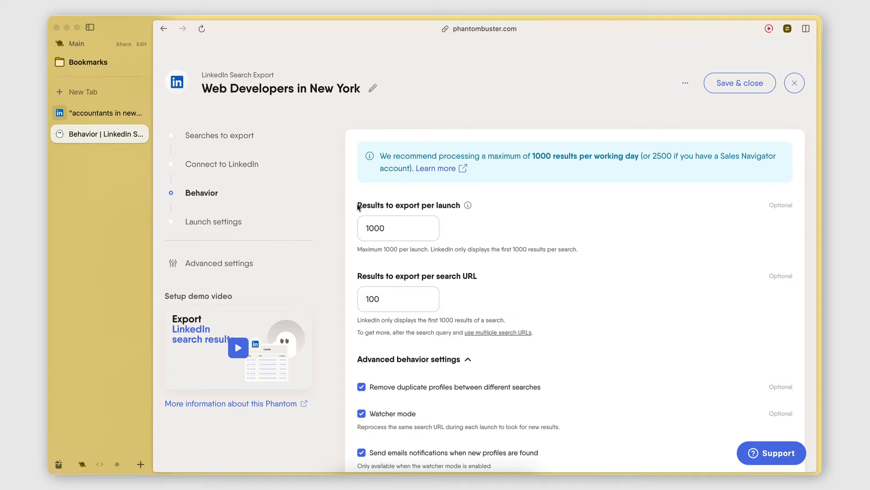
# Check the recommended maximum per working day and set the results to export per launch to 500
pyautogui.click(371, 226)
pyautogui.moveTo(532, 159); pyautogui.dragTo(614, 158)
pyautogui.click(614, 159)
pyautogui.click(367, 229)
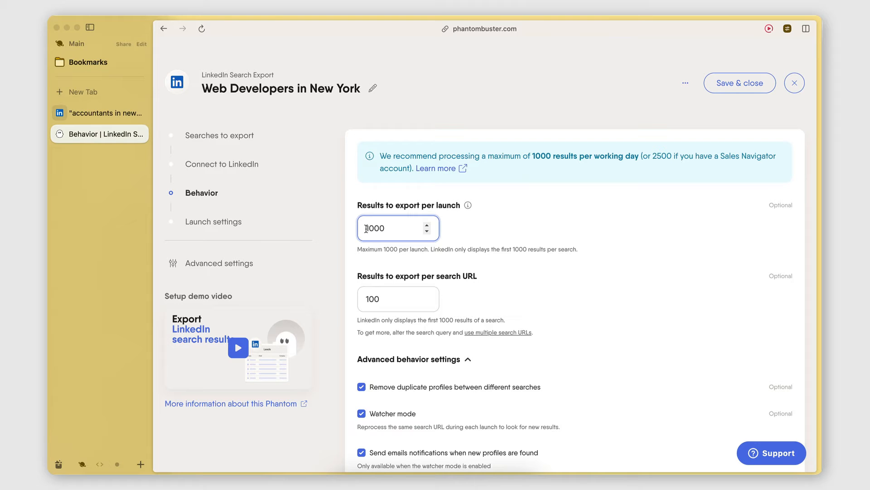
pyautogui.doubleClick(366, 229)
pyautogui.write('500')
pyautogui.click(403, 250)
# Set the results to export per launch and per search URL back to 1000
pyautogui.click(386, 229)
pyautogui.doubleClick(369, 228)
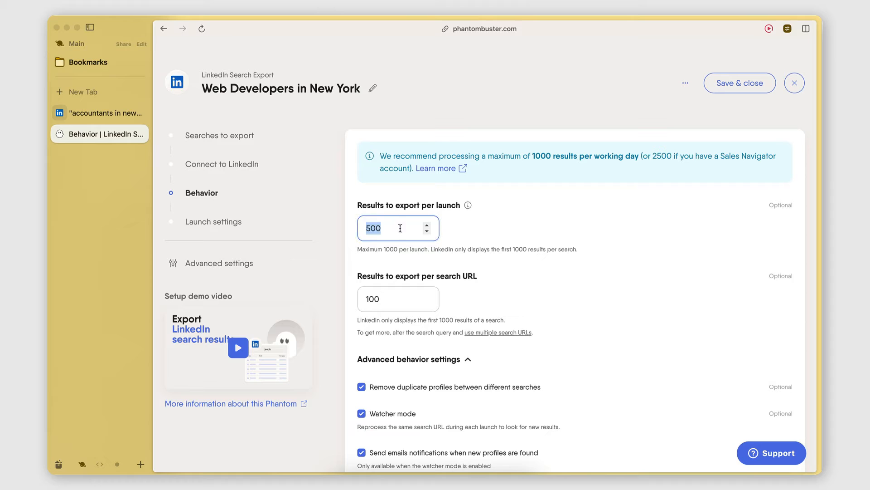
pyautogui.write('1000')
pyautogui.click(562, 263)
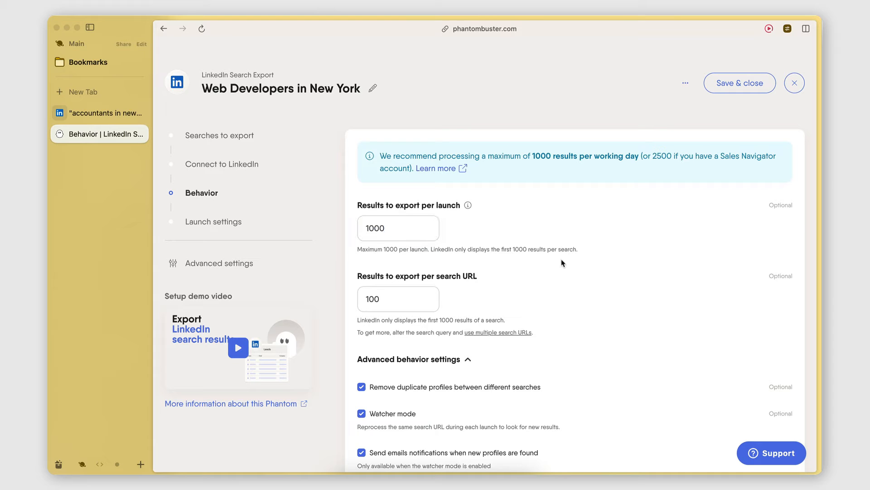
pyautogui.click(426, 228)
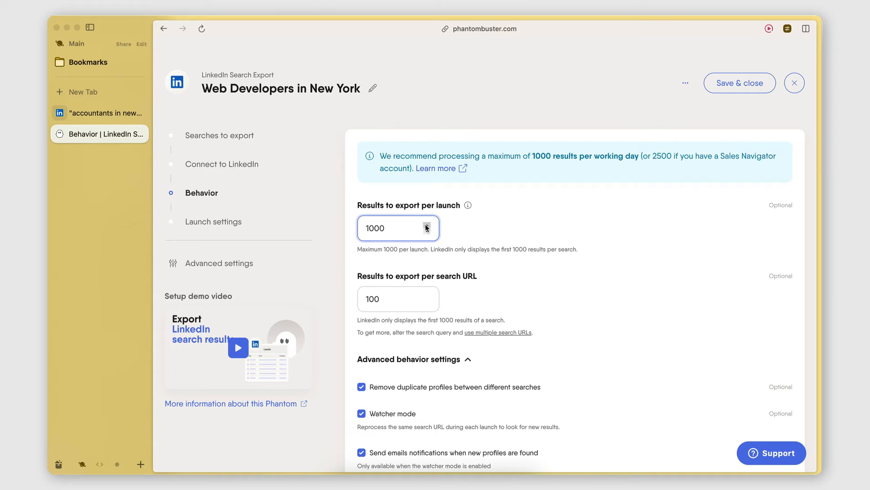
pyautogui.click(537, 249)
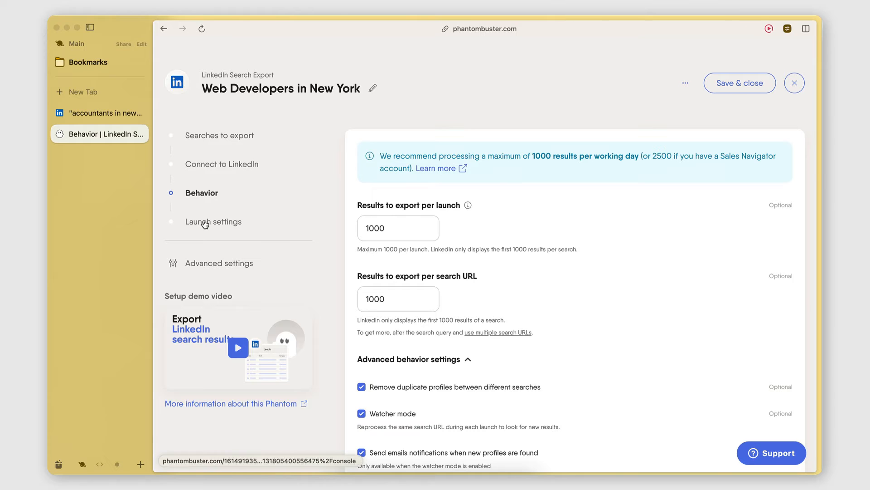
# In the launch settings, make the Phantom launch repeatedly, twice per day, and check the daily export estimate
pyautogui.click(204, 223)
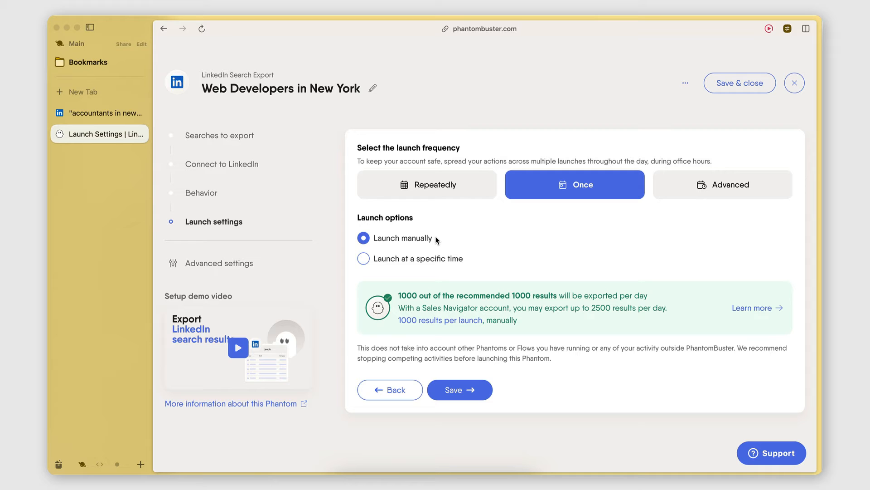
pyautogui.click(425, 189)
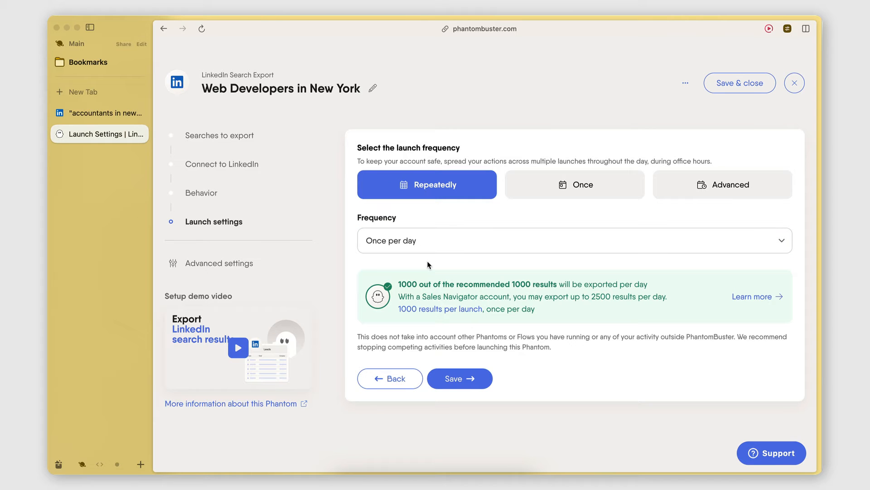
pyautogui.click(413, 238)
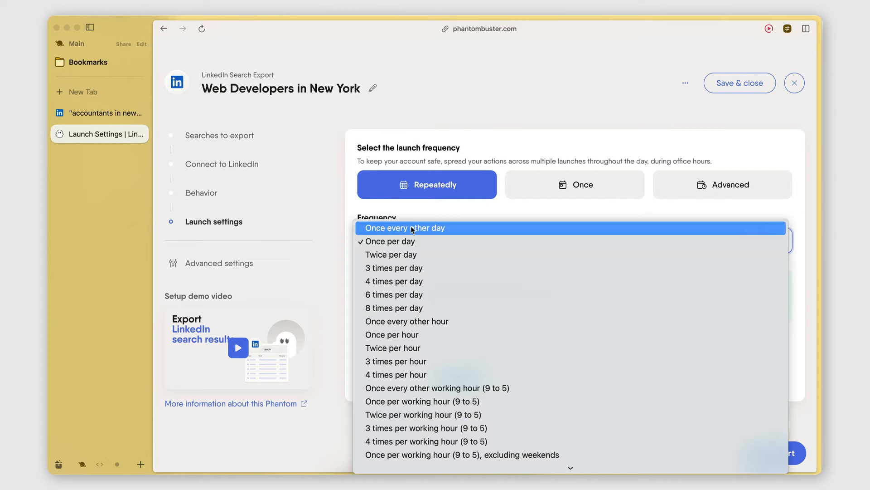
pyautogui.click(404, 260)
pyautogui.click(403, 249)
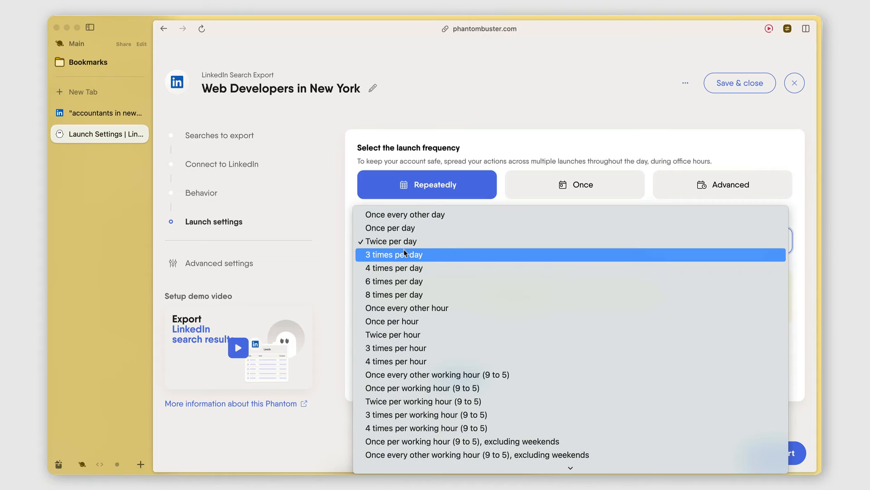
pyautogui.click(330, 281)
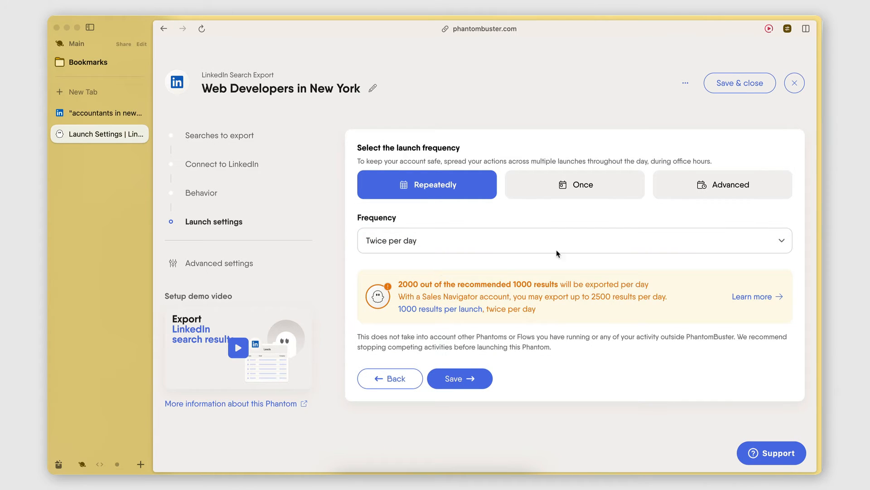
pyautogui.moveTo(399, 285); pyautogui.dragTo(415, 285)
pyautogui.click(414, 285)
# Return to the Behavior settings and set the results to export per launch to 500
pyautogui.click(196, 197)
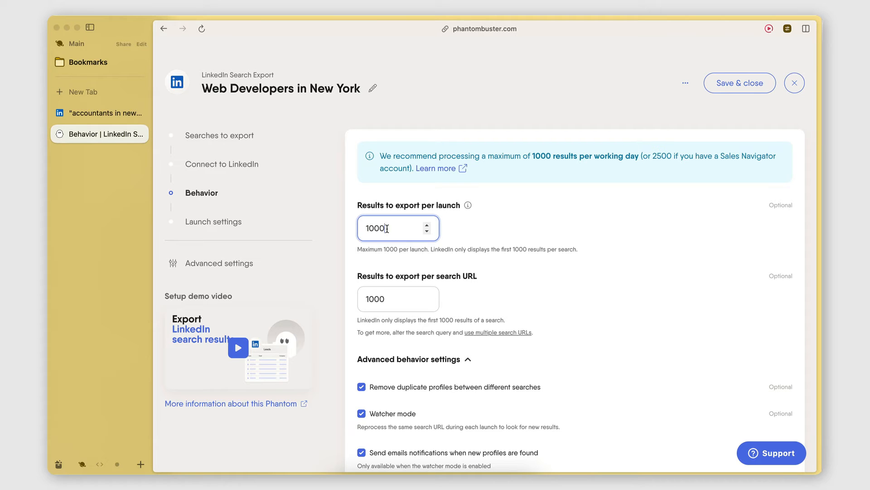
pyautogui.press('BackSpace')
pyautogui.press('BackSpace')
pyautogui.press('BackSpace')
pyautogui.press('BackSpace')
pyautogui.write('500')
pyautogui.click(411, 251)
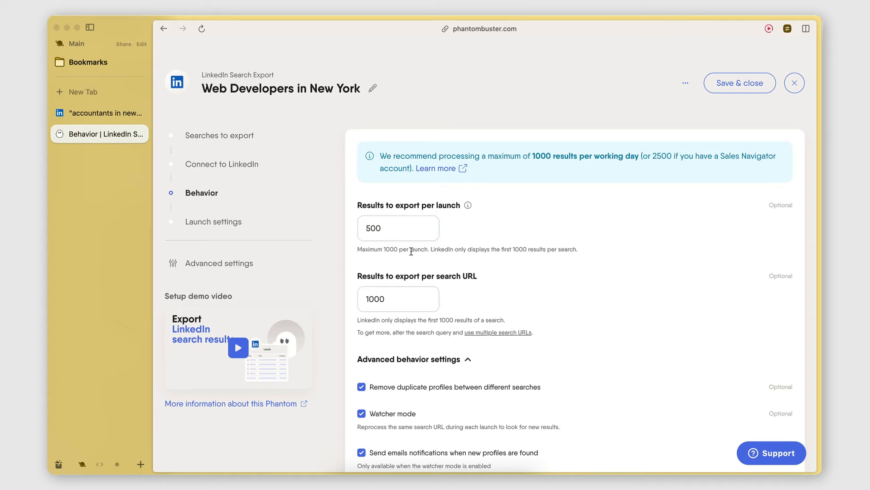
# Reopen the launch settings and compare the daily export estimate with the recommended maximum
pyautogui.click(210, 221)
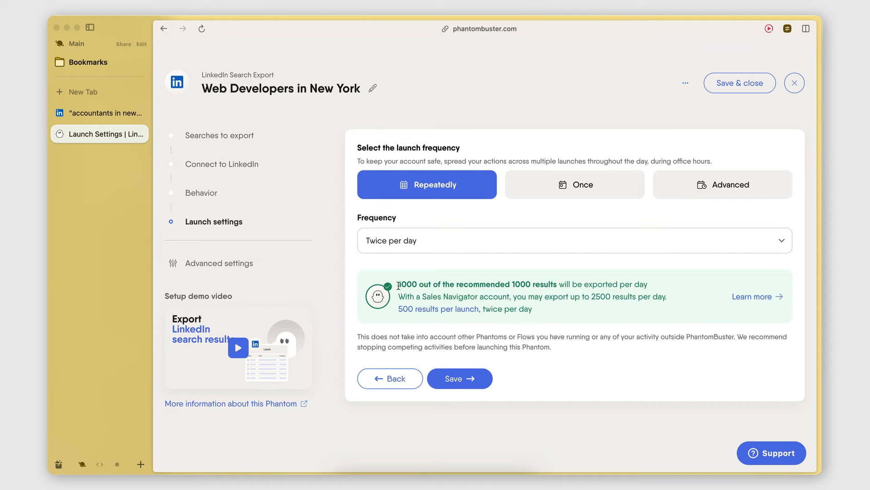
pyautogui.moveTo(399, 286); pyautogui.dragTo(512, 286)
pyautogui.click(457, 277)
# Review the Phantom's advanced settings for limits, email notifications, proxies, webhooks and file management, and close them without changes
pyautogui.click(217, 262)
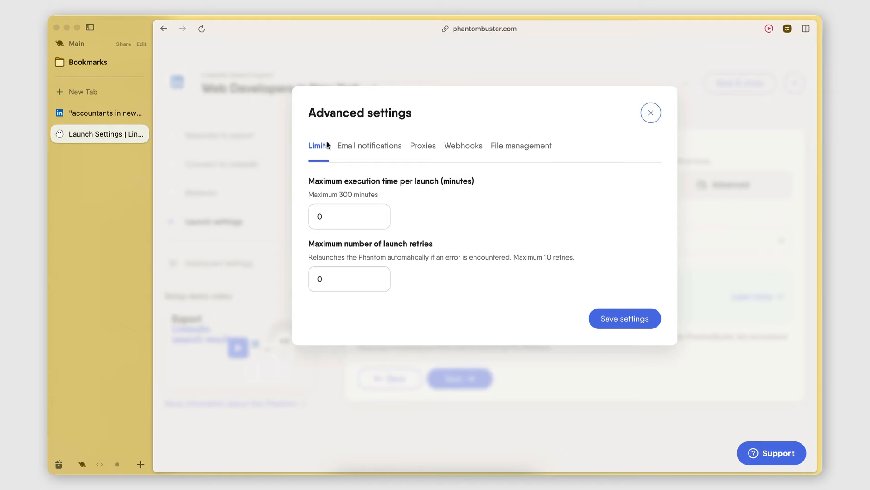
pyautogui.click(356, 150)
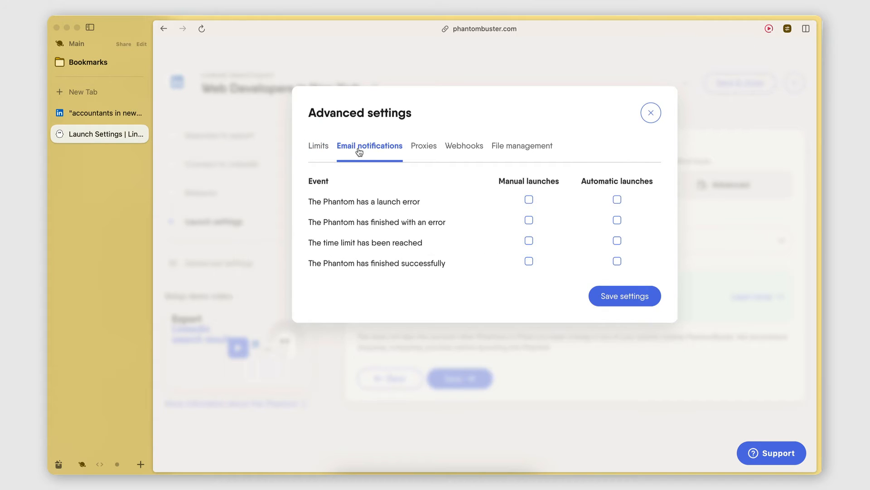
pyautogui.click(430, 148)
pyautogui.click(451, 148)
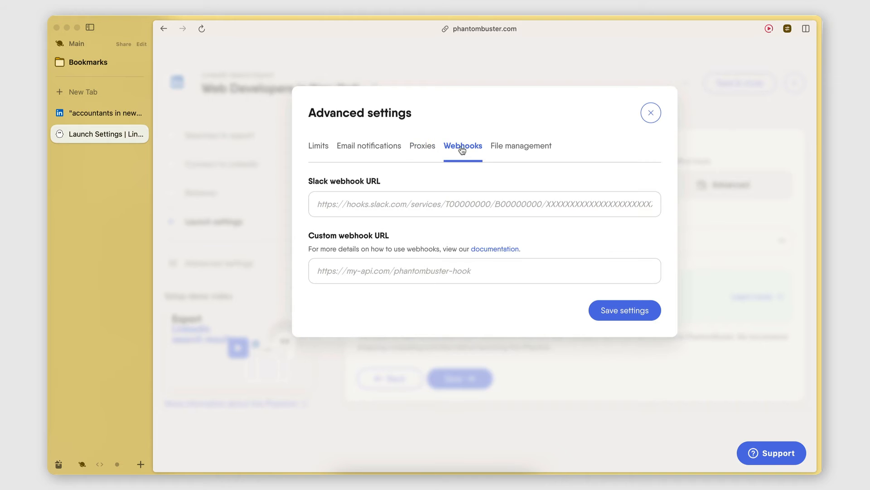
pyautogui.click(531, 148)
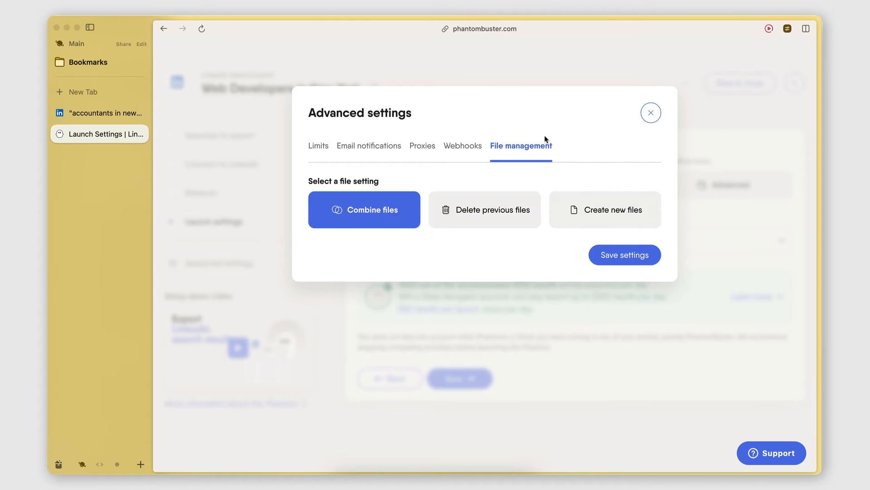
pyautogui.click(651, 114)
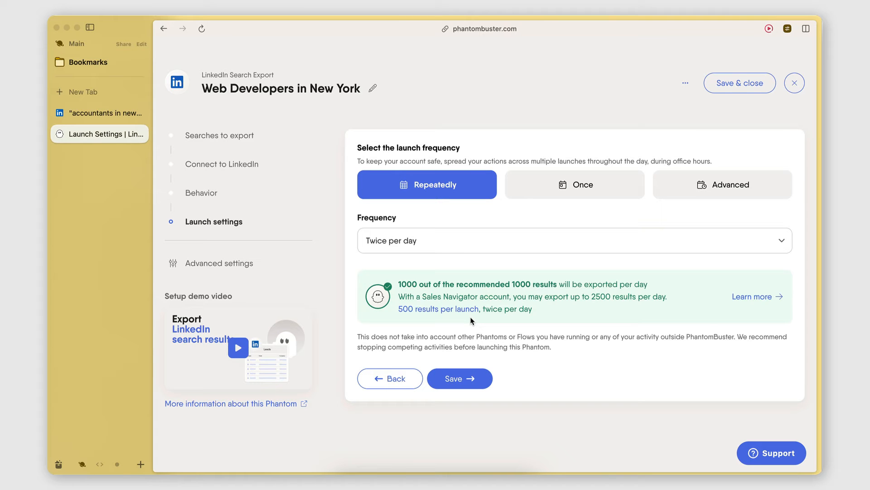
# Save the Phantom, reopen its setup and set the results to export per launch to 1000 in the Behavior settings
pyautogui.click(473, 389)
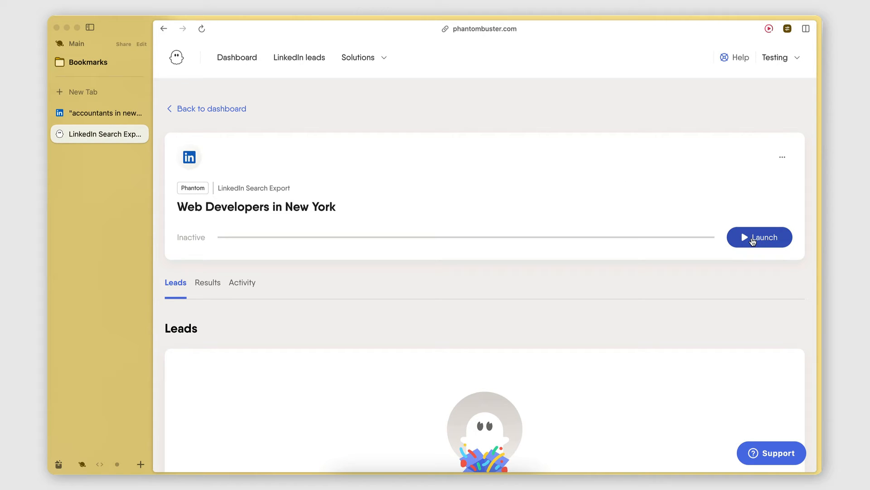
pyautogui.click(781, 156)
pyautogui.click(744, 180)
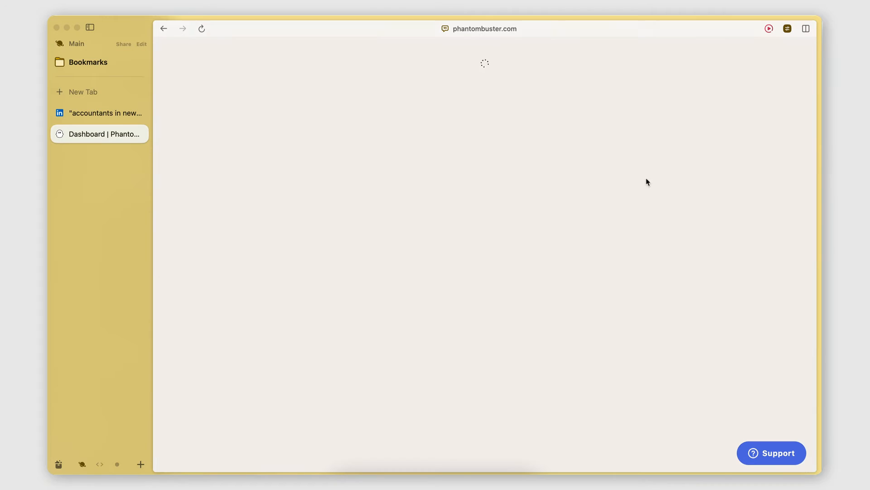
pyautogui.click(219, 188)
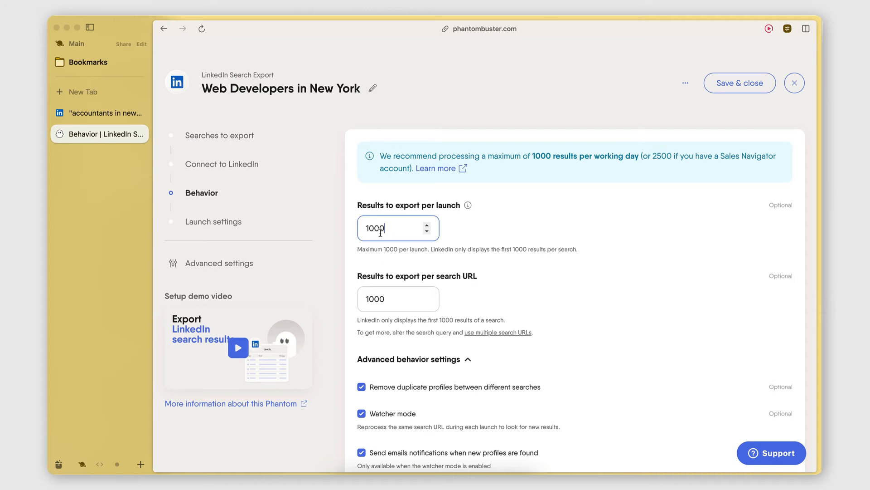
pyautogui.moveTo(385, 228); pyautogui.dragTo(379, 233)
# Set the launch frequency to Once with manual launch, save the setup and launch the Phantom
pyautogui.click(213, 217)
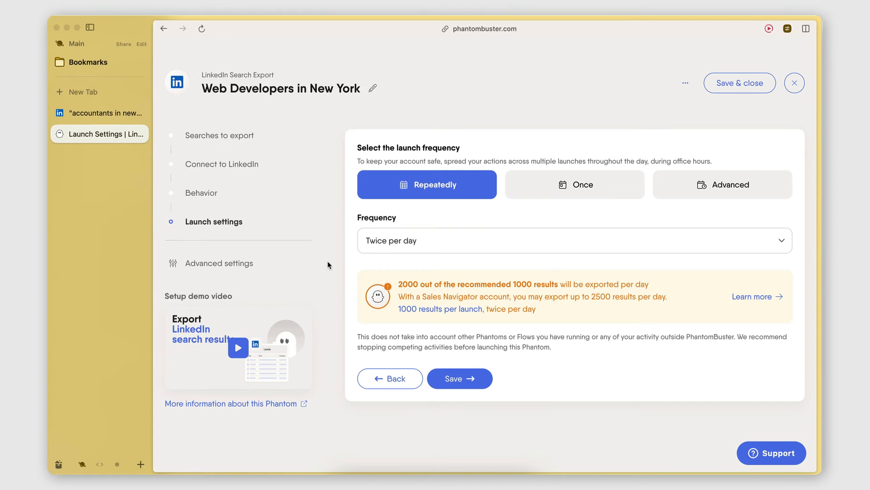
pyautogui.click(545, 191)
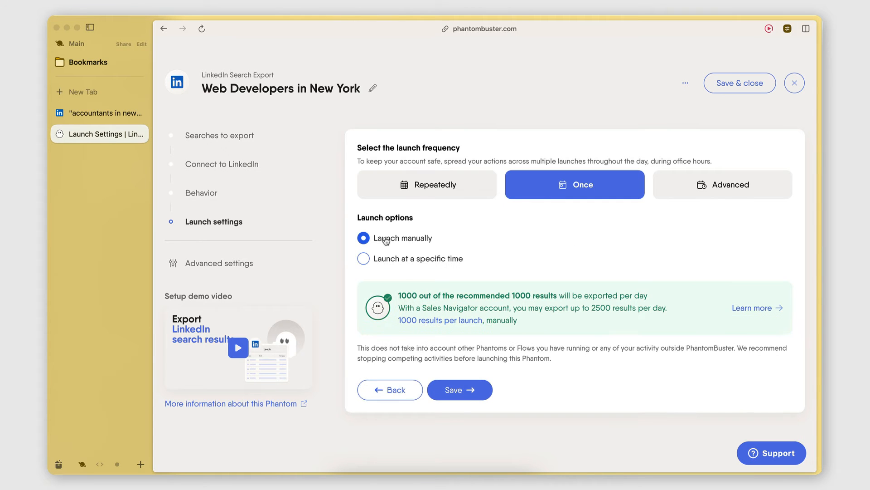
pyautogui.click(461, 391)
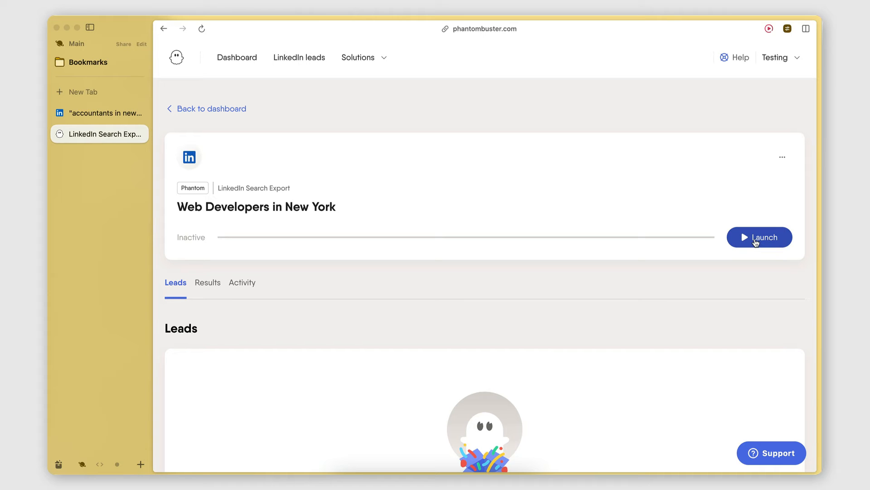
pyautogui.click(756, 239)
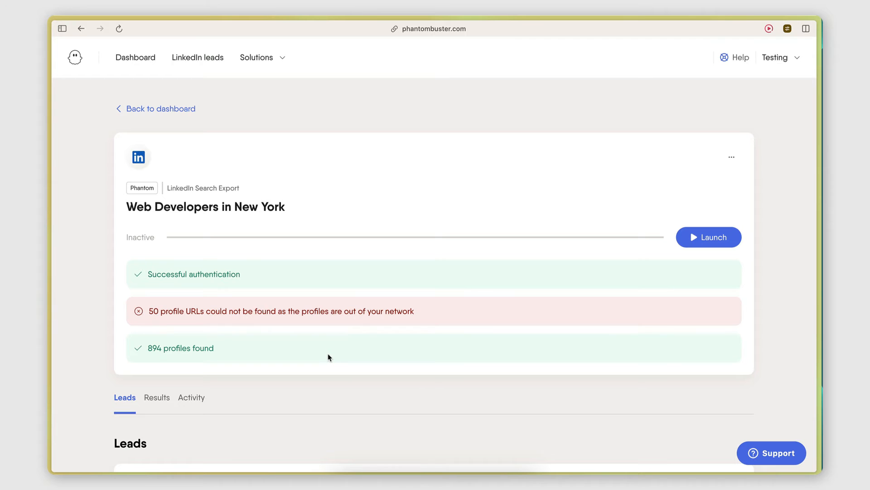
# Read the launch status messages for the Web Developers in New York Phantom
pyautogui.moveTo(149, 351); pyautogui.dragTo(162, 350)
pyautogui.click(162, 349)
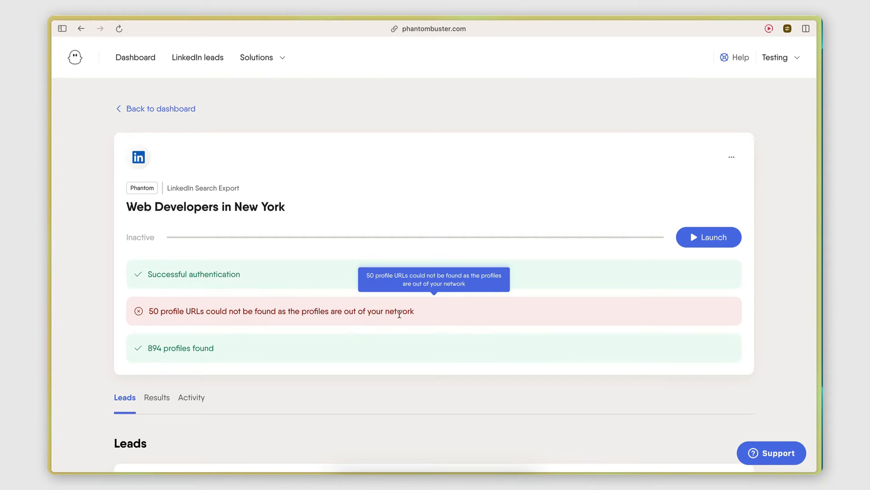
pyautogui.scroll(-4, 399, 313)
pyautogui.scroll(1, 154, 304)
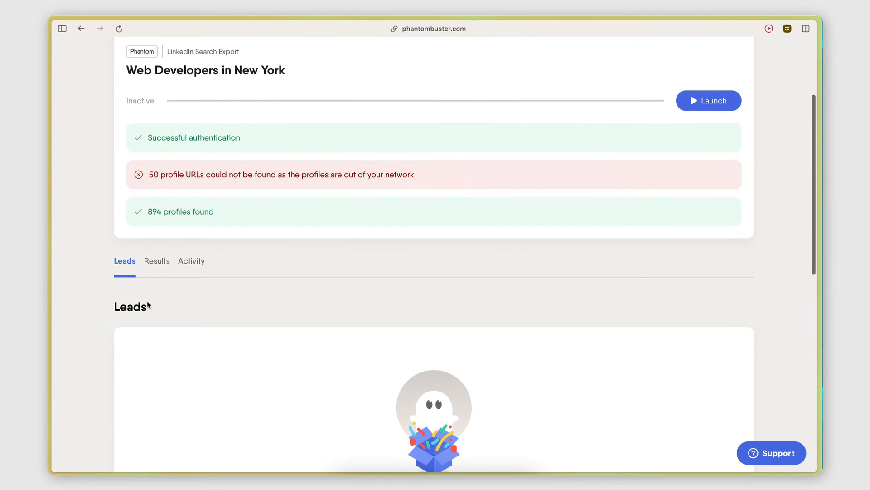
# Open the Phantom's Results, check the last page of entries and return to page 1
pyautogui.click(152, 262)
pyautogui.scroll(-5, 381, 282)
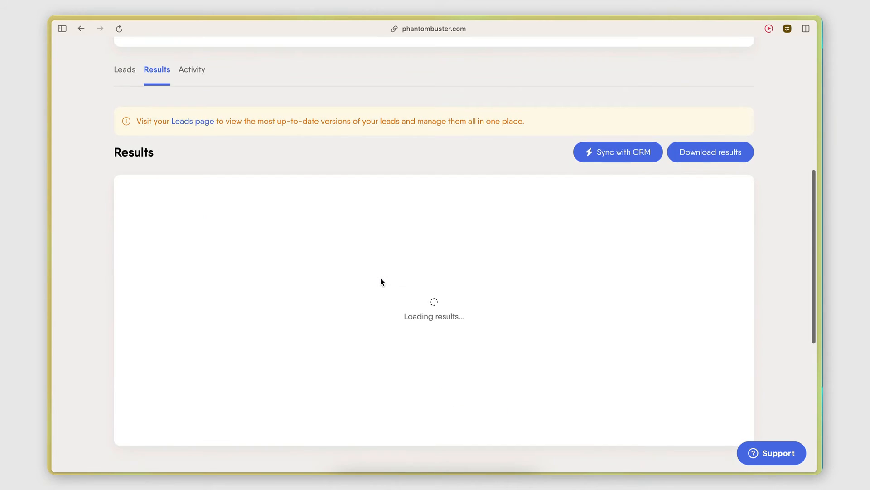
pyautogui.scroll(1, 377, 253)
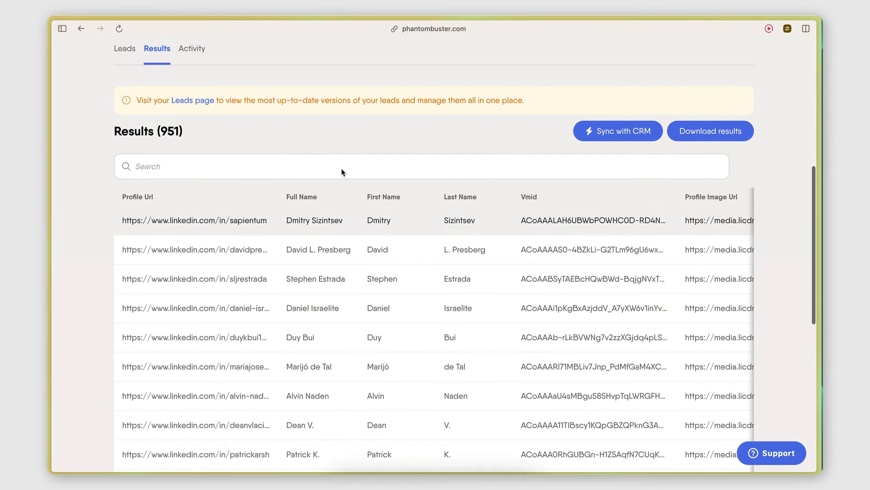
pyautogui.scroll(-4, 205, 306)
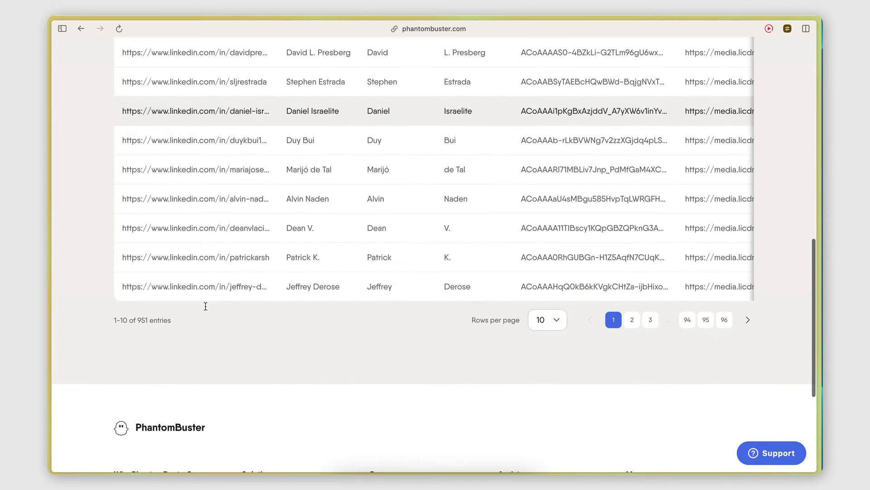
pyautogui.click(724, 323)
pyautogui.scroll(4, 726, 344)
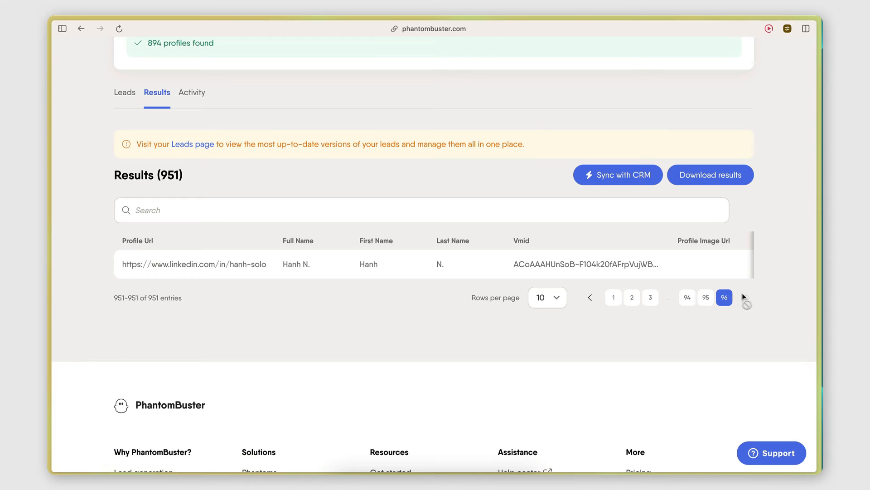
pyautogui.click(615, 299)
pyautogui.scroll(4, 374, 259)
pyautogui.scroll(-6, 375, 258)
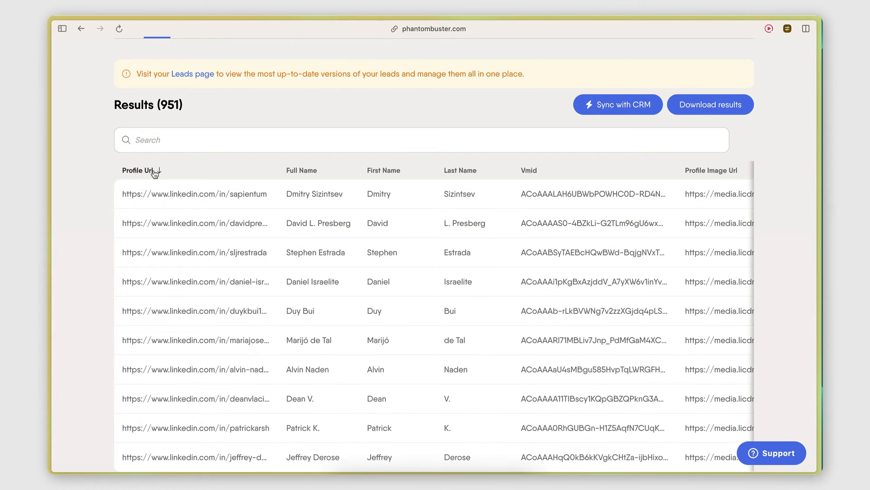
# Examine all exported columns in the results table, from the profile URL through job, location and shared connections
pyautogui.hscroll(2, 208, 202)
pyautogui.hscroll(10, 208, 201)
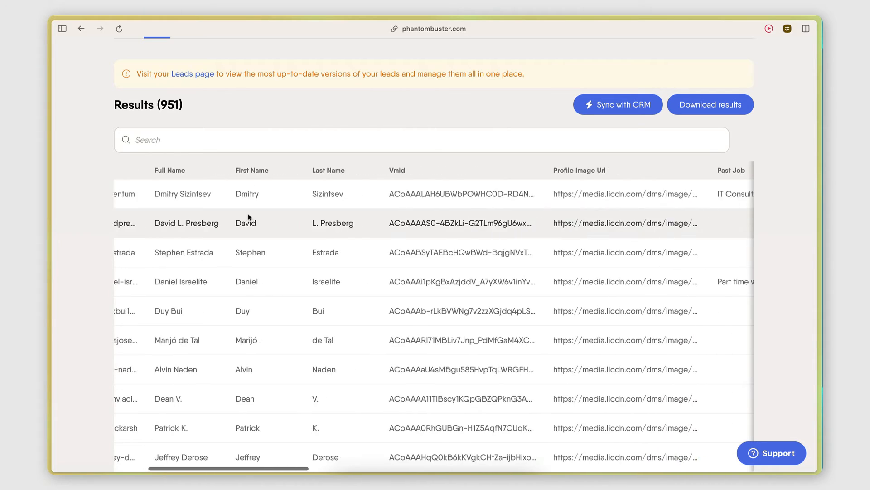
pyautogui.hscroll(10, 275, 198)
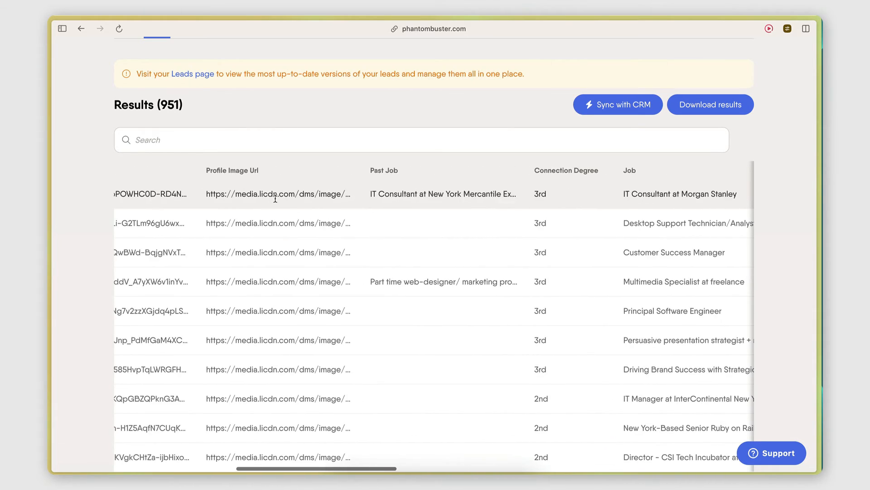
pyautogui.hscroll(11, 280, 237)
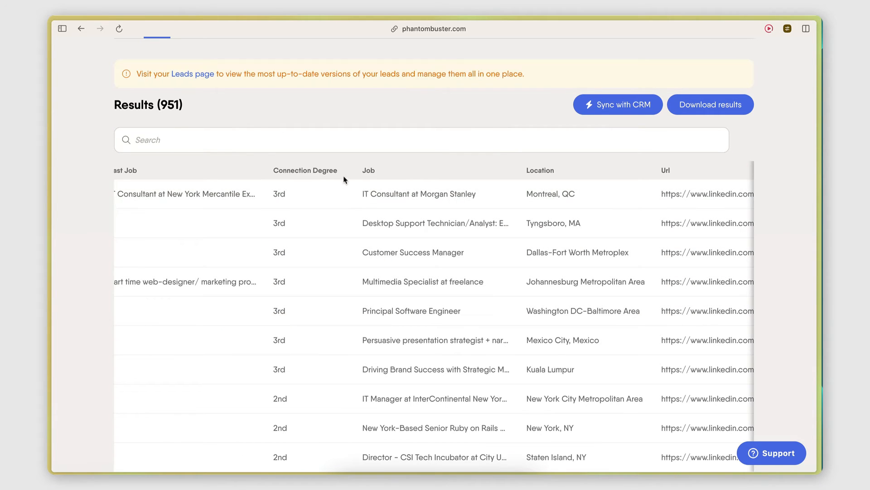
pyautogui.hscroll(3, 327, 226)
pyautogui.hscroll(18, 403, 241)
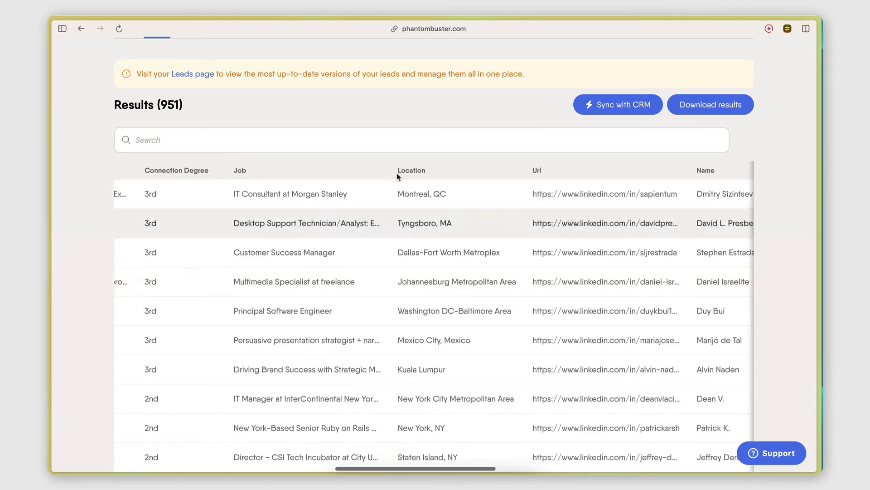
pyautogui.hscroll(9, 413, 244)
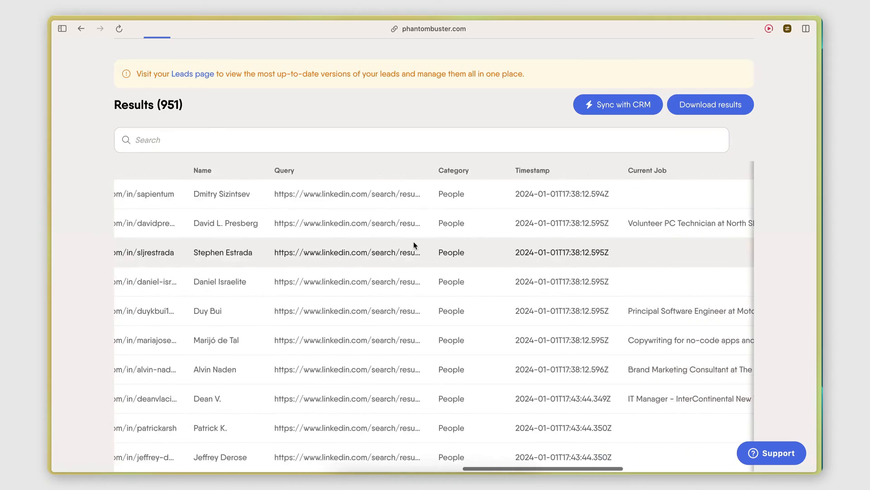
pyautogui.hscroll(9, 399, 274)
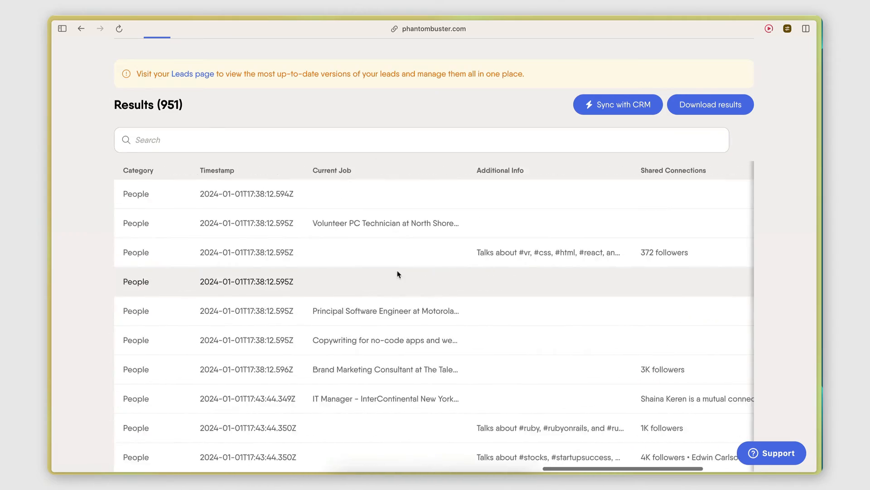
pyautogui.hscroll(8, 558, 288)
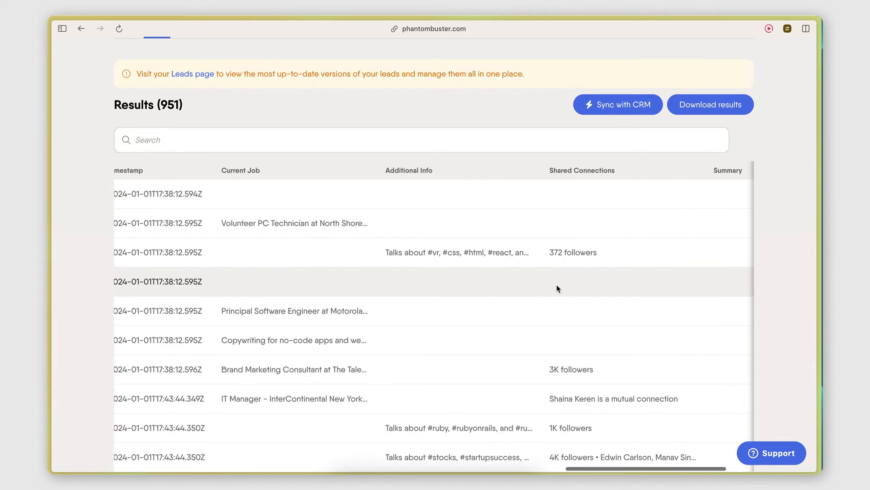
pyautogui.hscroll(-20, 558, 289)
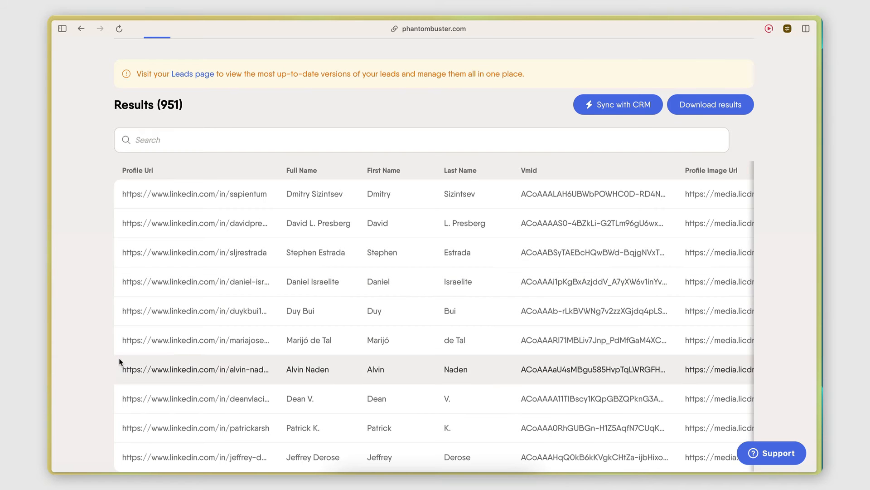
pyautogui.scroll(-3, 118, 358)
pyautogui.scroll(5, 119, 357)
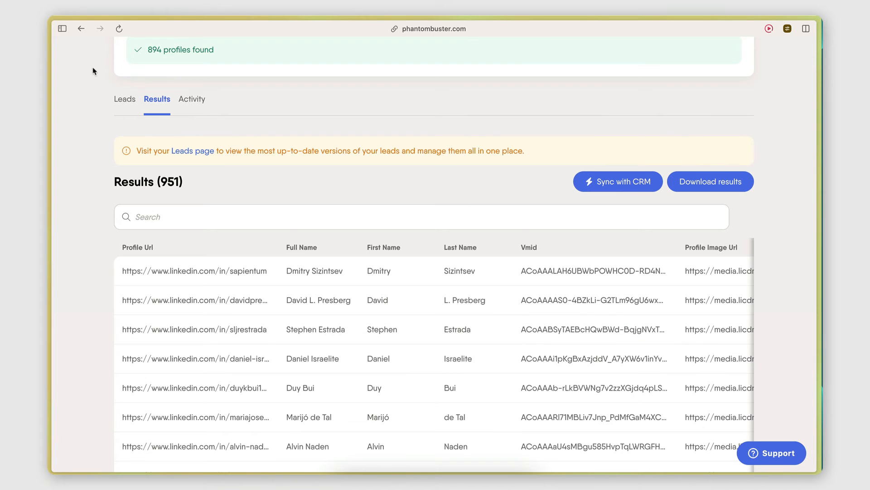
# Switch to the Web Developers in New York spreadsheet in Google Sheets and upload result.csv for import
pyautogui.click(62, 29)
pyautogui.press('super+w')
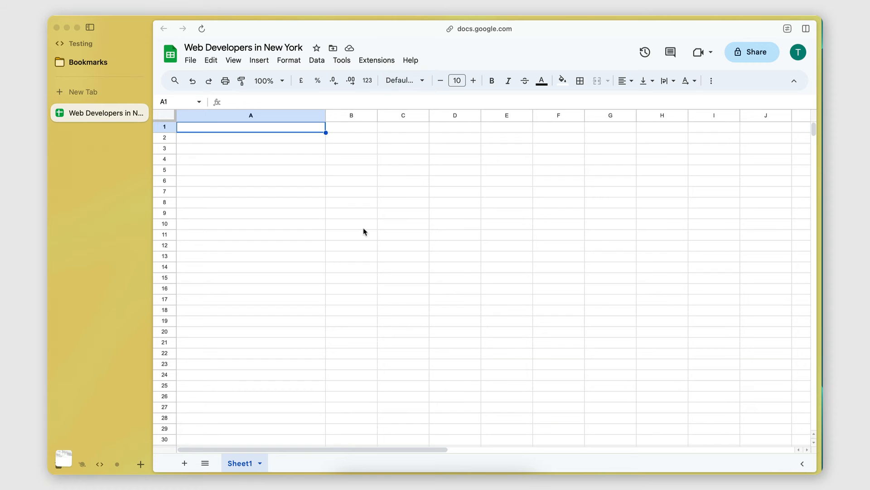
pyautogui.click(190, 61)
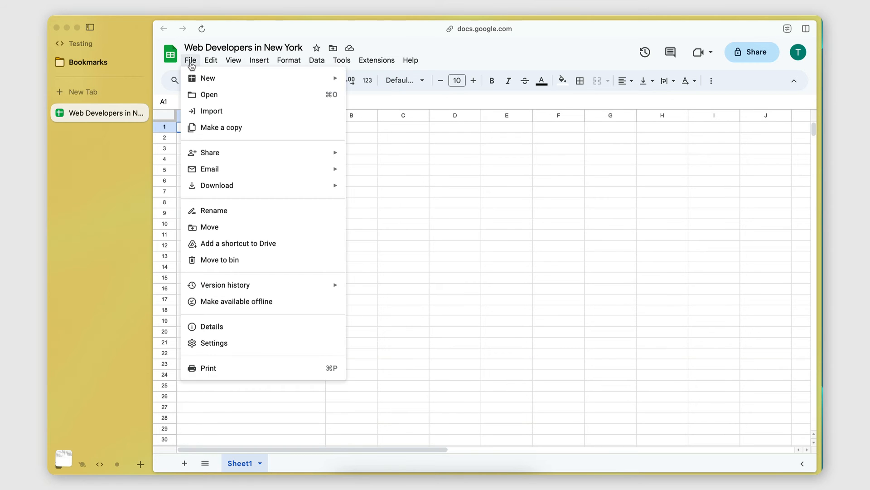
pyautogui.click(204, 110)
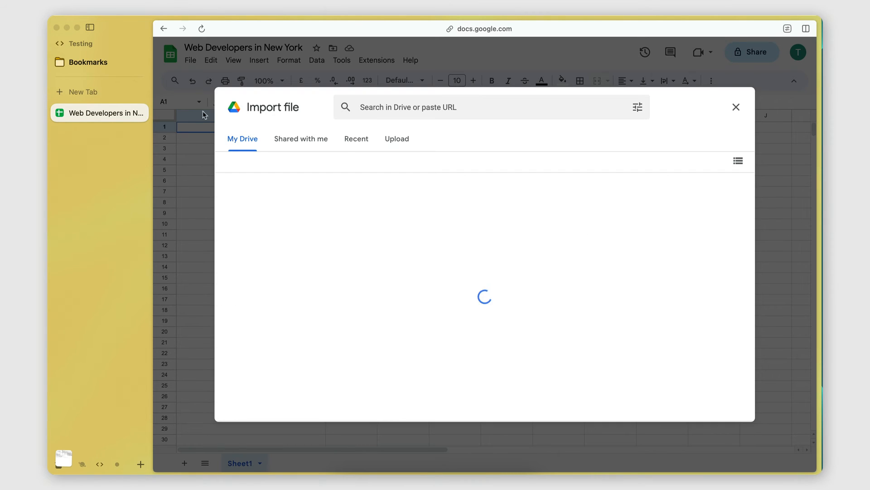
pyautogui.click(392, 145)
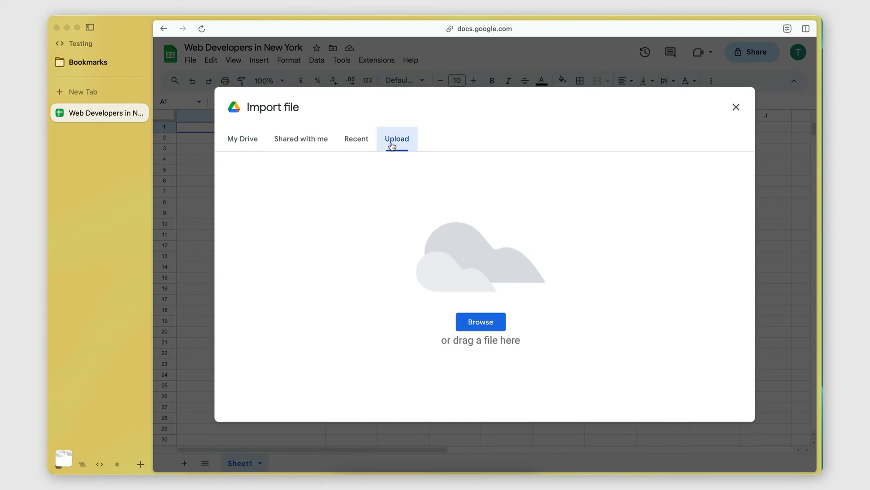
pyautogui.click(481, 321)
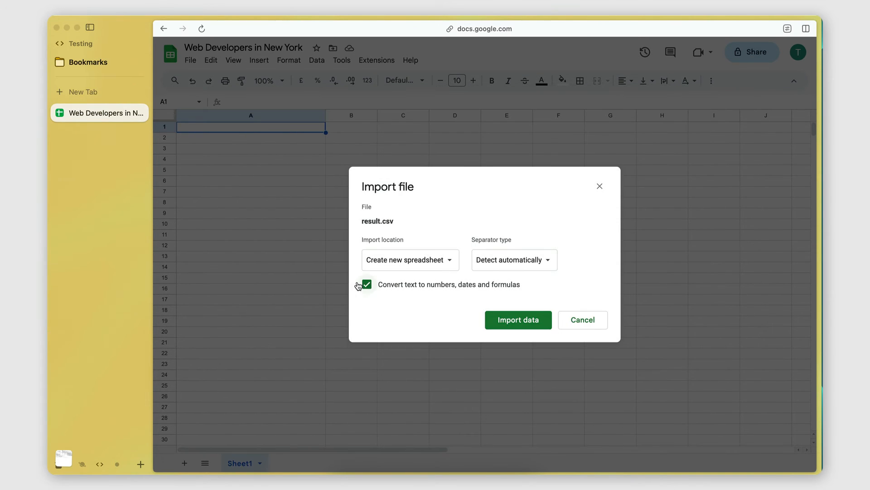
# Import the result.csv data with the import location set to replace the current sheet
pyautogui.click(417, 260)
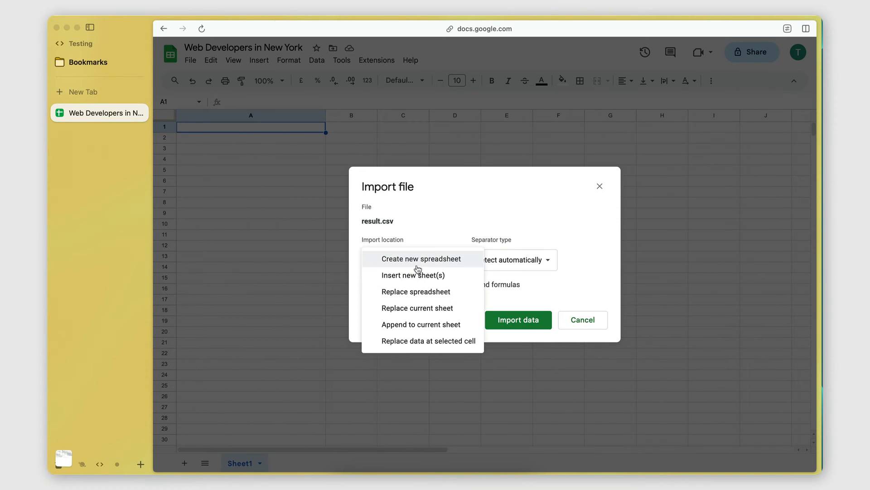
pyautogui.click(417, 308)
pyautogui.click(513, 327)
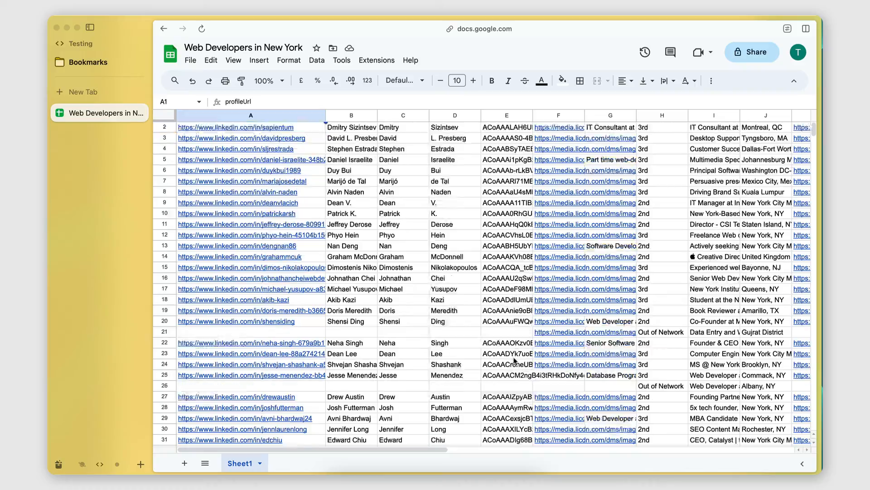
# Examine the imported rows in the spreadsheet from the header down to the last lead and back to the first row
pyautogui.hscroll(10, 515, 360)
pyautogui.hscroll(-10, 514, 361)
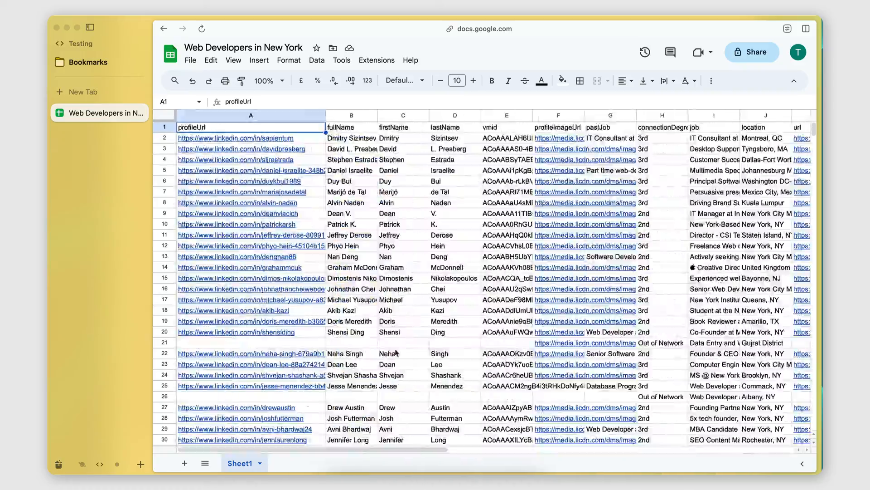
pyautogui.scroll(-20, 453, 355)
pyautogui.scroll(-20, 395, 352)
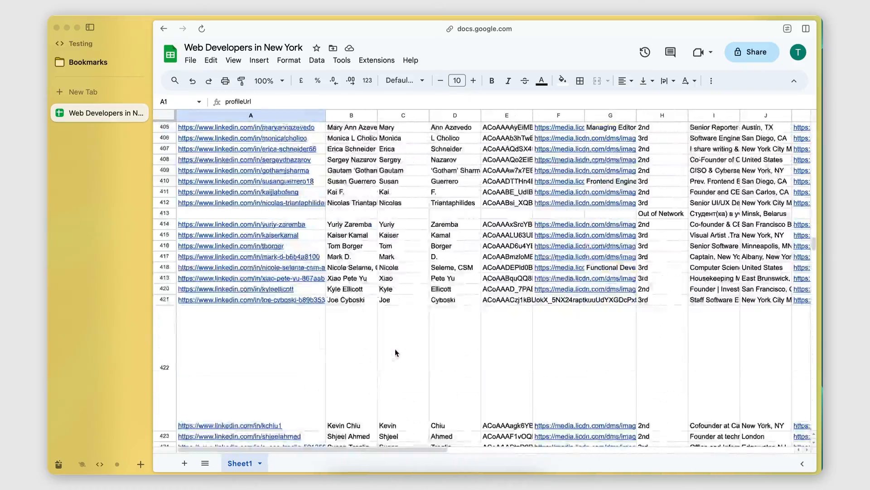
pyautogui.scroll(-20, 395, 352)
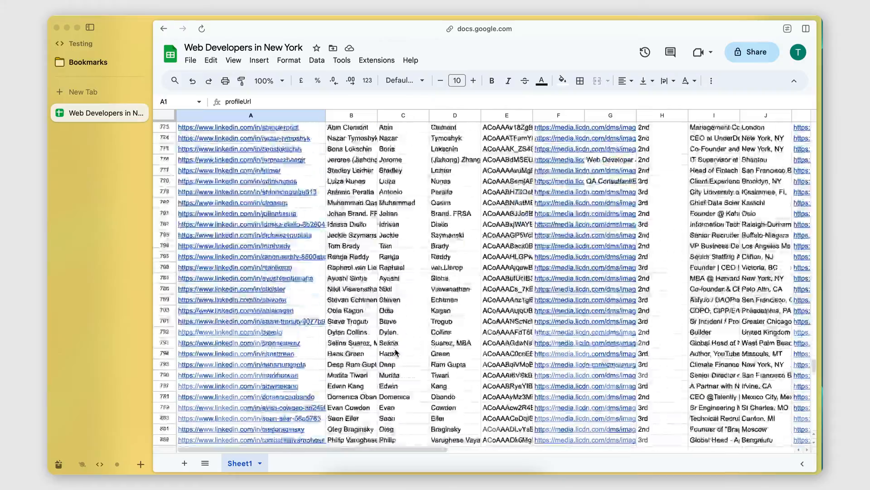
pyautogui.scroll(1, 395, 352)
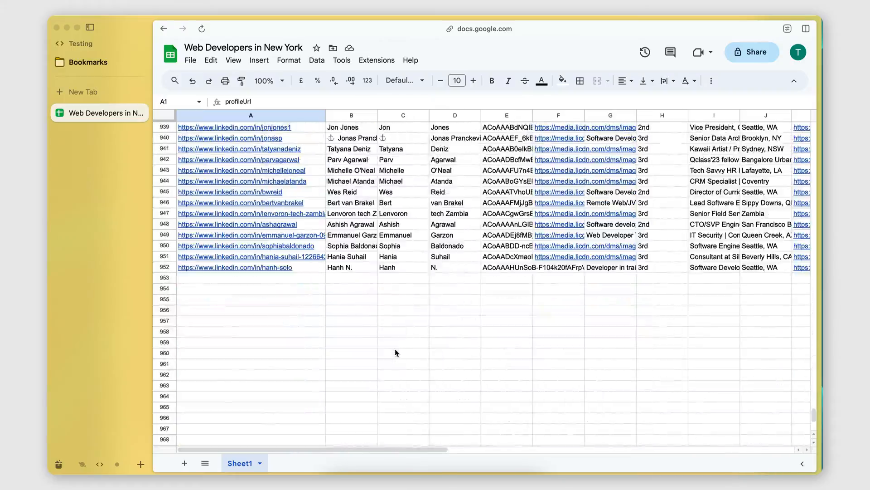
pyautogui.scroll(20, 395, 198)
pyautogui.scroll(20, 395, 198)
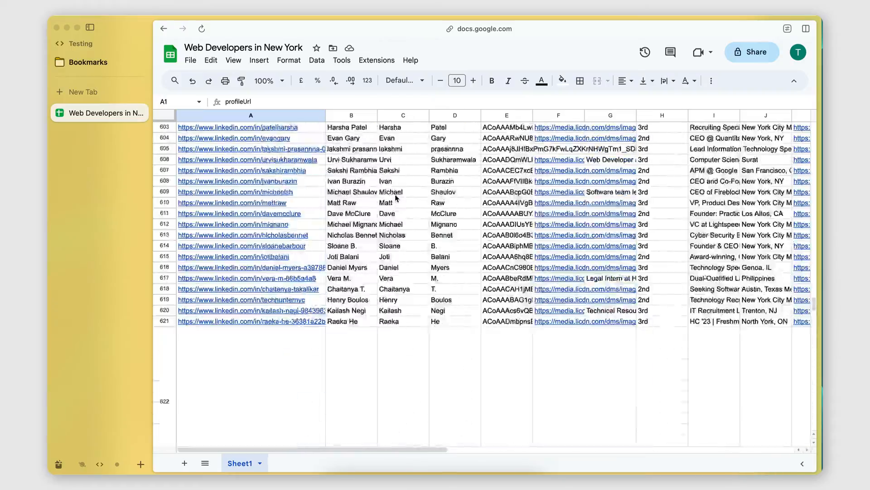
pyautogui.scroll(20, 396, 198)
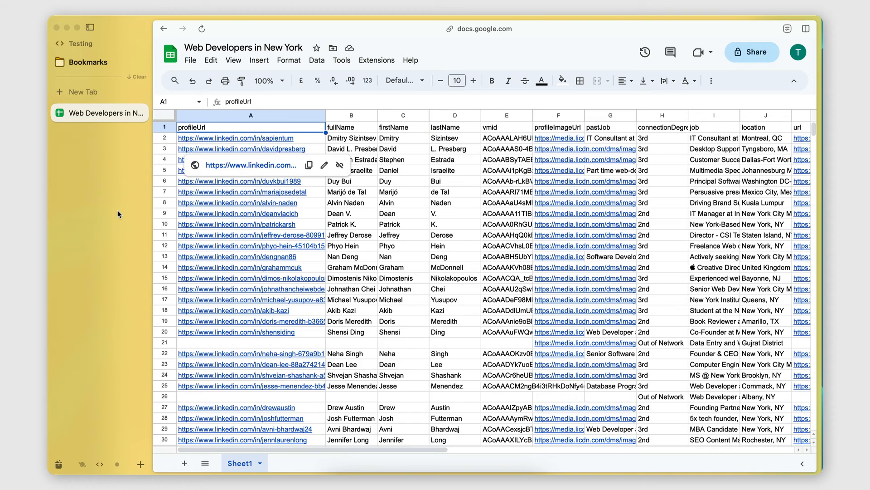
# Switch back to PhantomBuster, open the Leads page from the Phantom's results and hide the browser sidebar
pyautogui.hscroll(-5, 118, 210)
pyautogui.scroll(5, 454, 150)
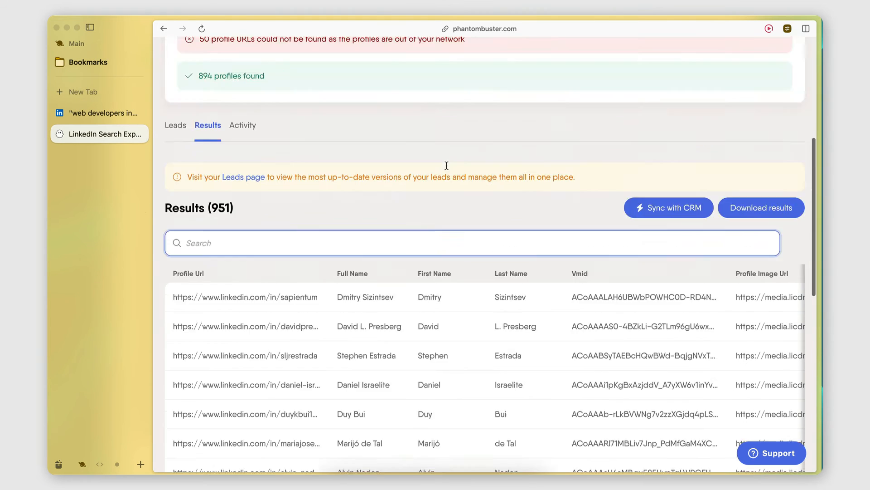
pyautogui.scroll(2, 446, 169)
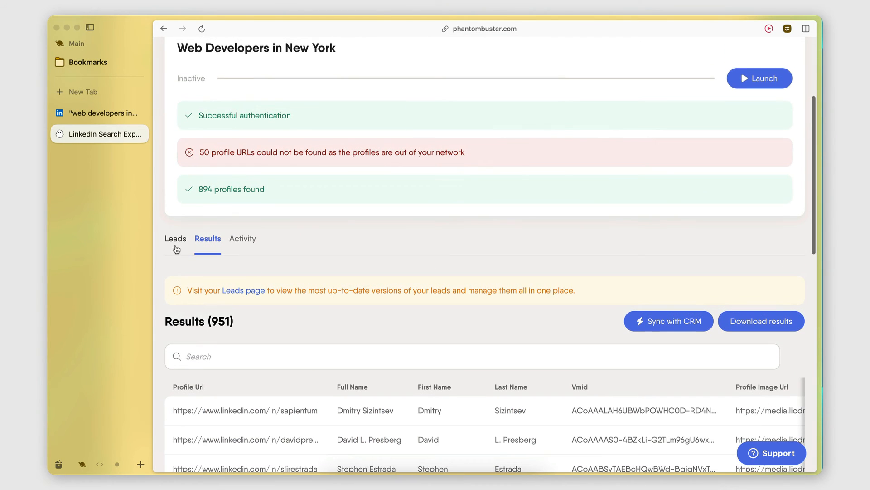
pyautogui.click(248, 292)
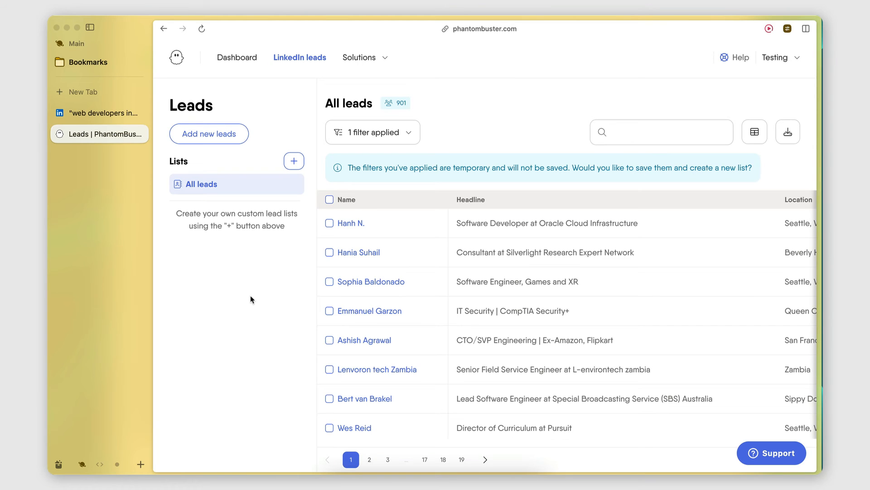
pyautogui.click(90, 27)
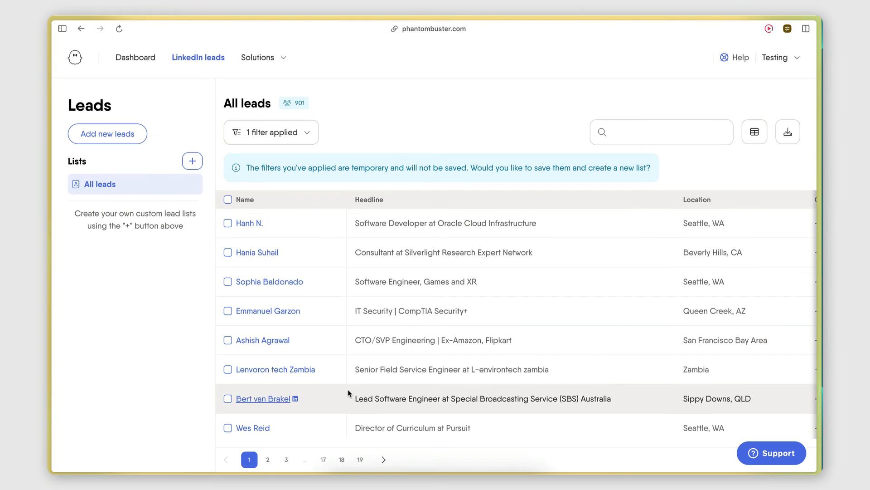
# Start a new lead list named Web Developers in New York
pyautogui.click(192, 161)
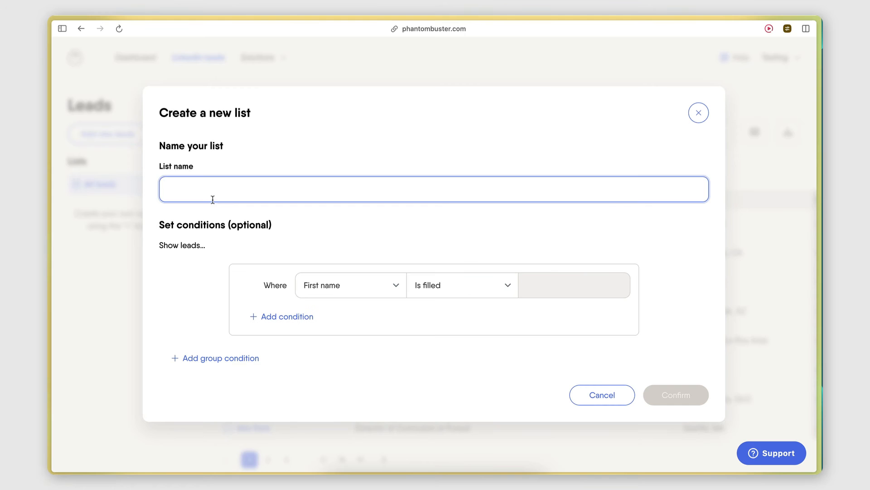
pyautogui.write('Web ')
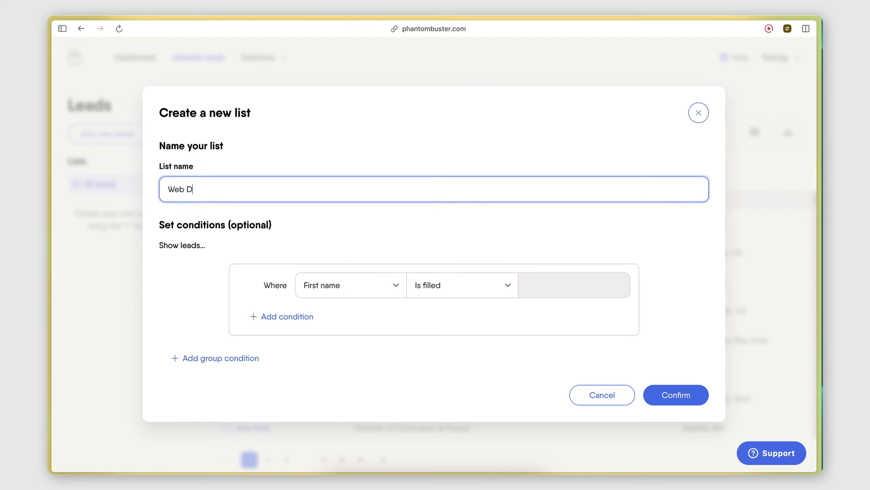
pyautogui.write('Developers in New York')
# Set the list condition to Processed by Phantom, Is, Web Developers in New York, and create the list
pyautogui.click(356, 290)
pyautogui.scroll(-5, 363, 290)
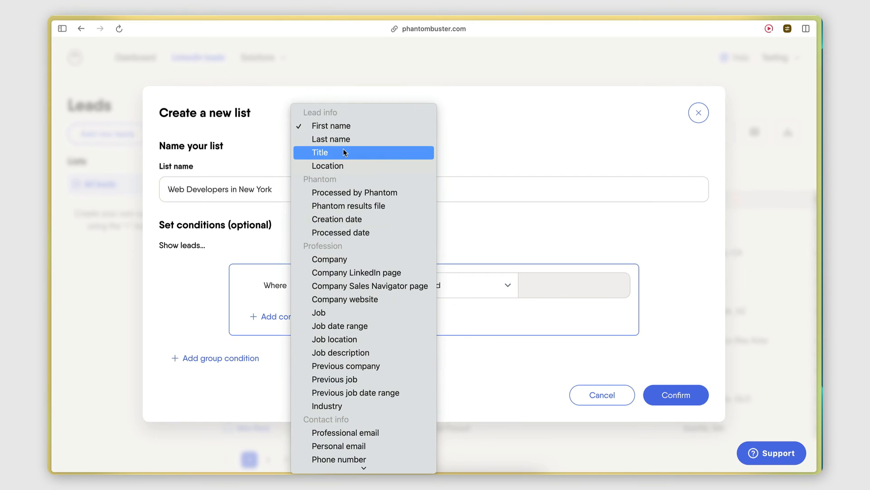
pyautogui.click(342, 194)
pyautogui.click(431, 284)
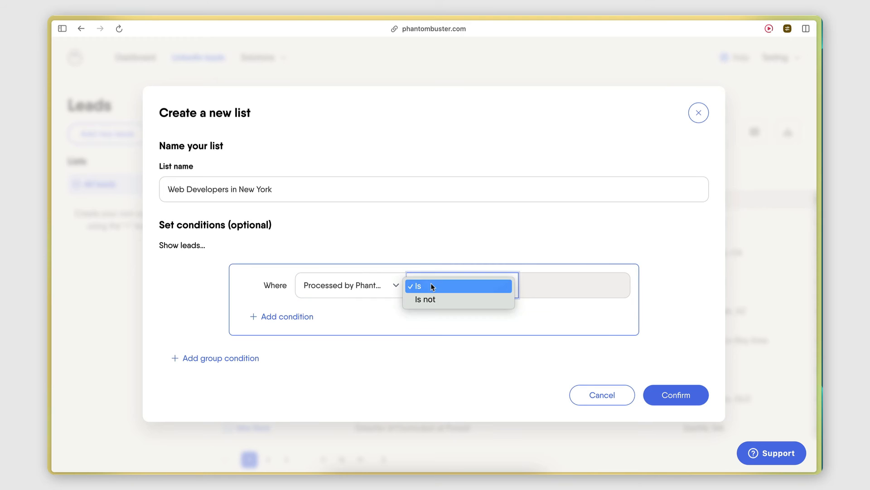
pyautogui.click(432, 287)
pyautogui.click(577, 286)
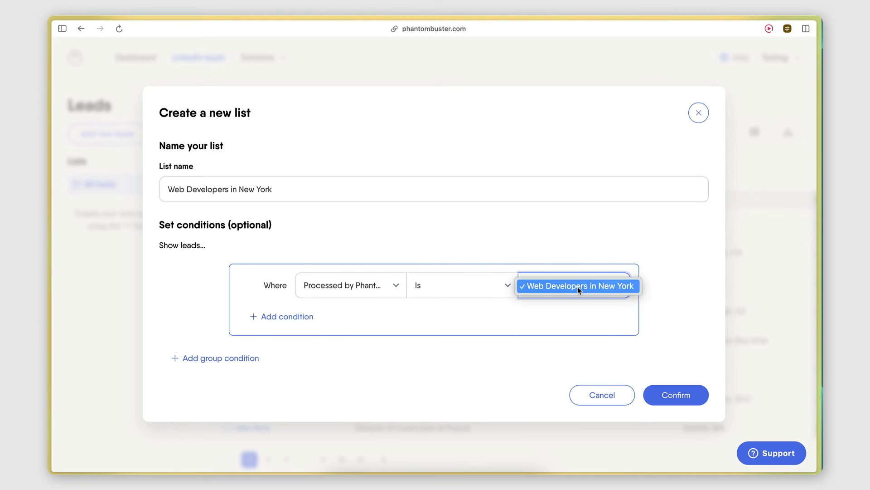
pyautogui.click(544, 287)
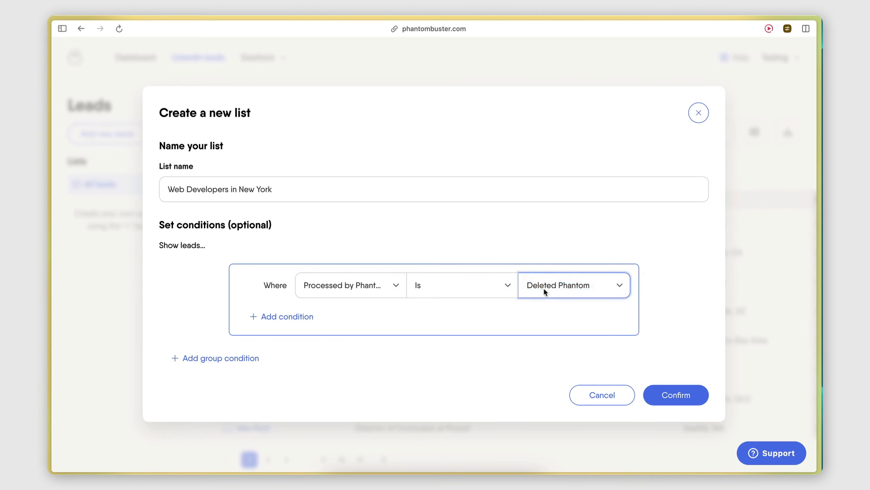
pyautogui.click(660, 394)
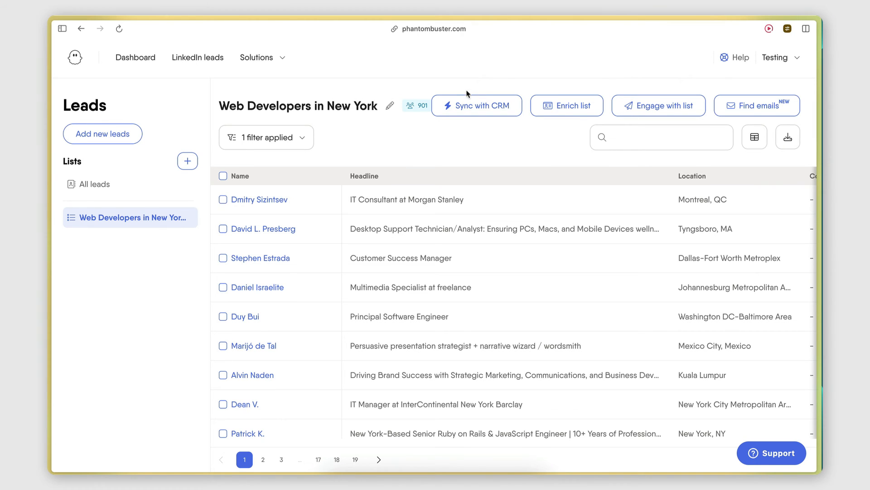
# View the list's CRM connection options and close them, and look over the Phantoms for enriching the list, including LinkedIn Profile Scraper
pyautogui.click(488, 116)
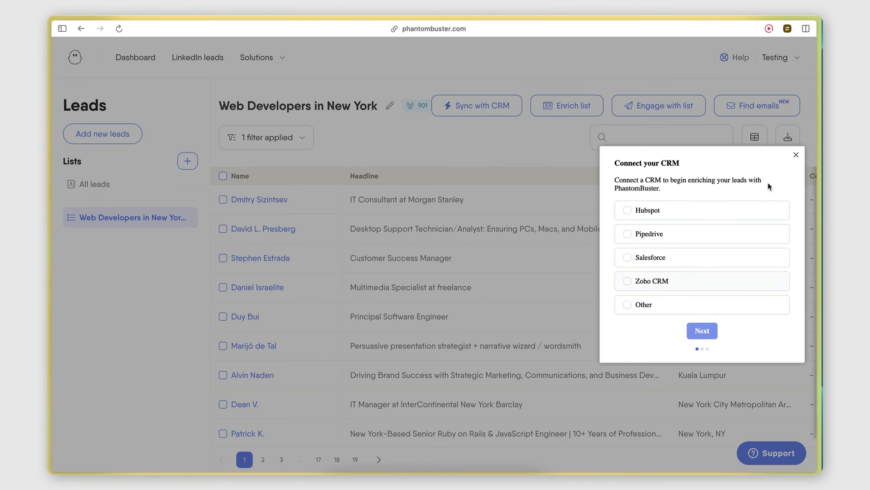
pyautogui.click(796, 155)
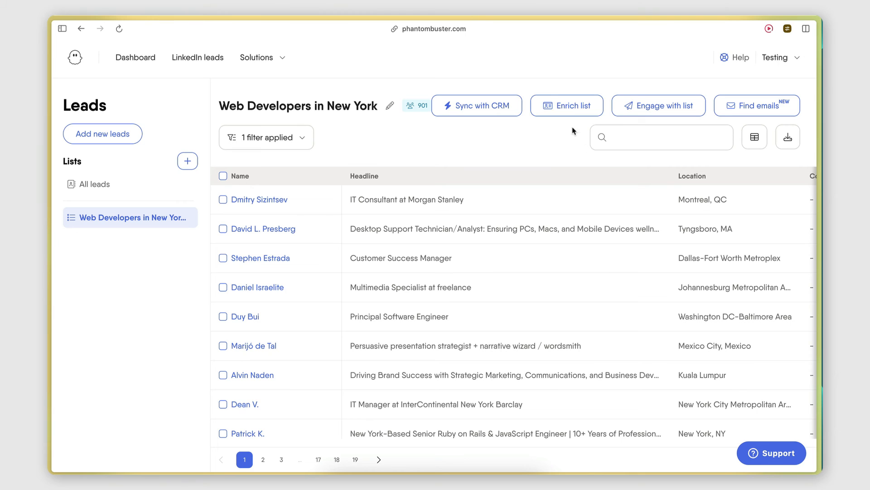
pyautogui.click(563, 103)
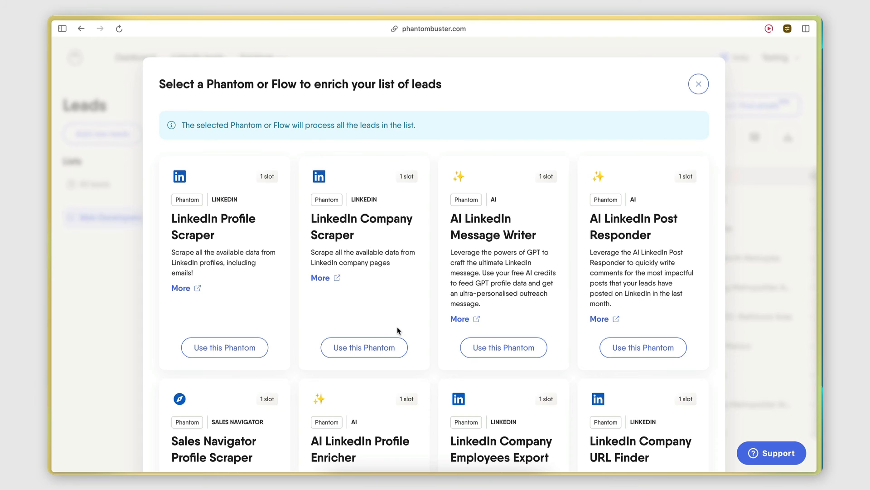
pyautogui.scroll(-4, 398, 327)
pyautogui.scroll(4, 398, 330)
pyautogui.moveTo(181, 219); pyautogui.dragTo(217, 235)
pyautogui.click(219, 235)
# Switch to the LinkedIn search results, open a person's profile and examine its About and Activity sections
pyautogui.click(63, 28)
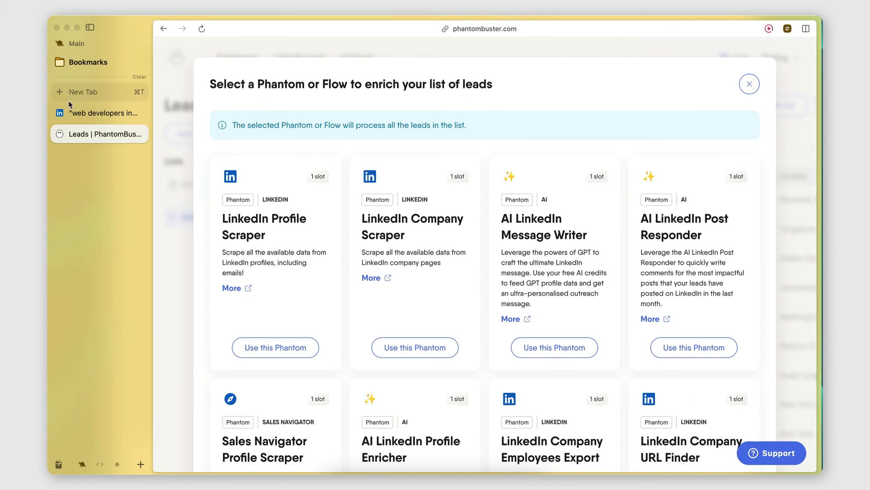
pyautogui.click(97, 113)
pyautogui.scroll(15, 333, 226)
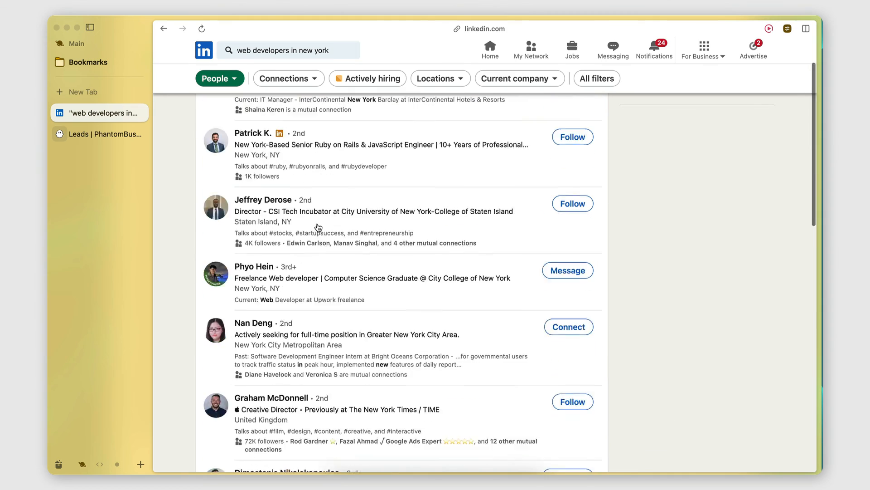
pyautogui.click(255, 133)
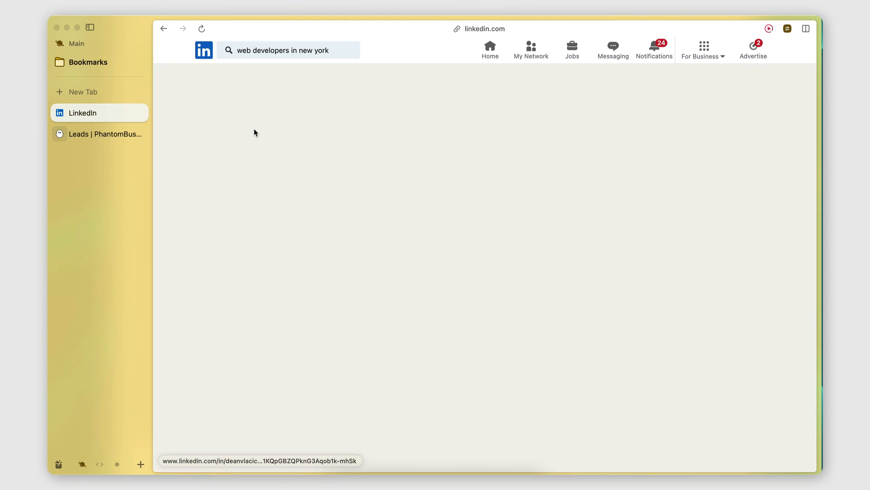
pyautogui.scroll(-7, 338, 252)
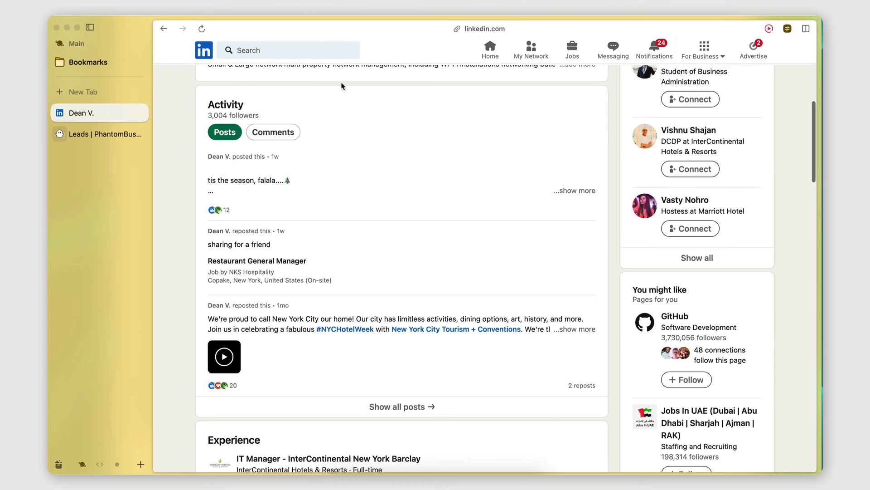
pyautogui.scroll(2, 316, 167)
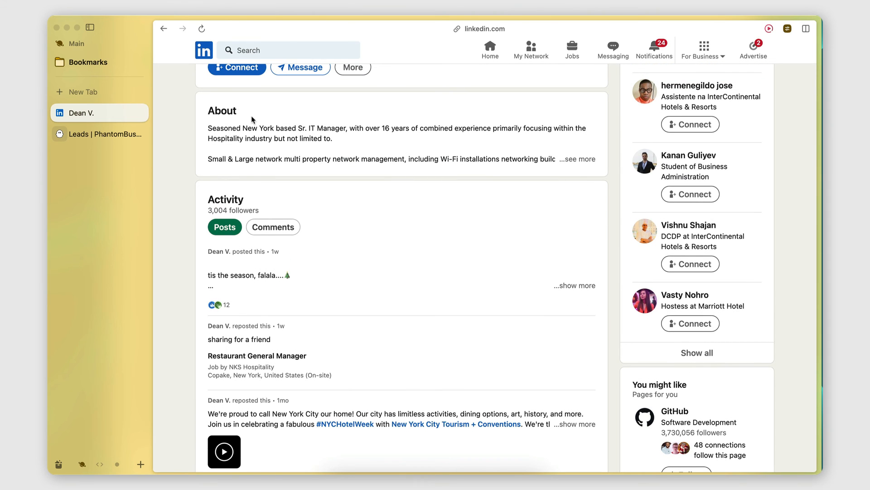
# Return to PhantomBuster, browse the Phantoms available for enriching the list and close the selection
pyautogui.click(94, 138)
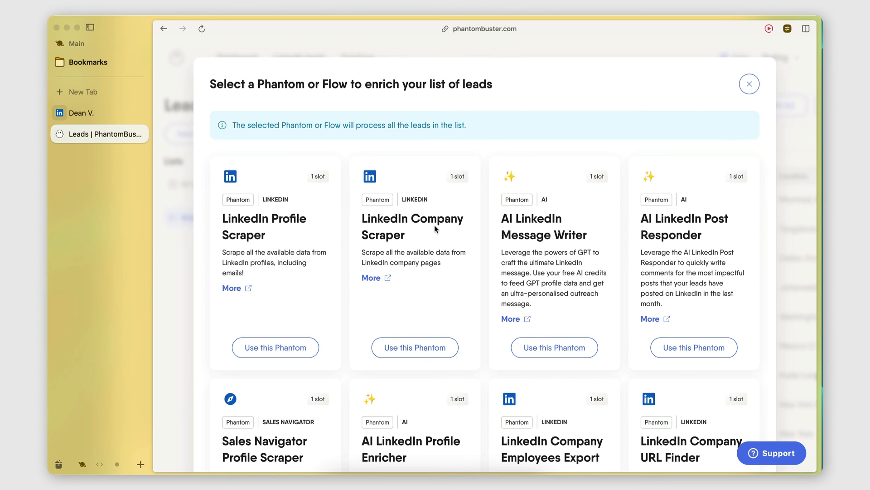
pyautogui.scroll(-3, 418, 276)
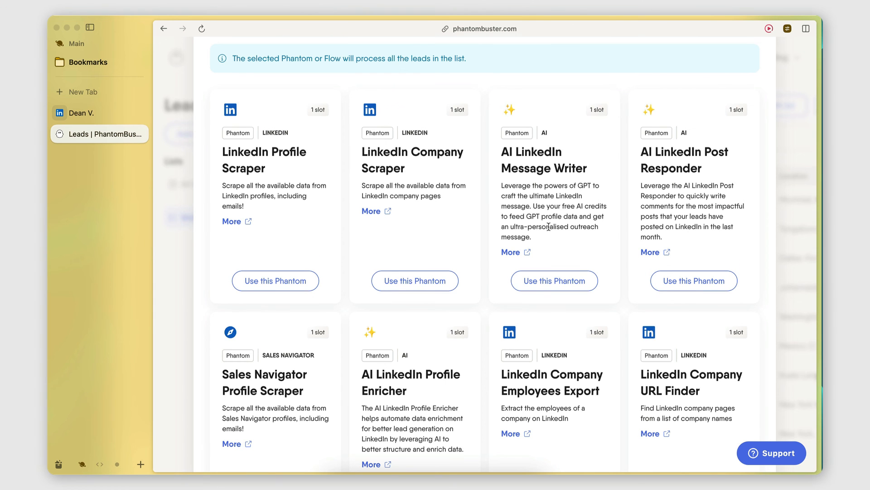
pyautogui.scroll(-8, 548, 226)
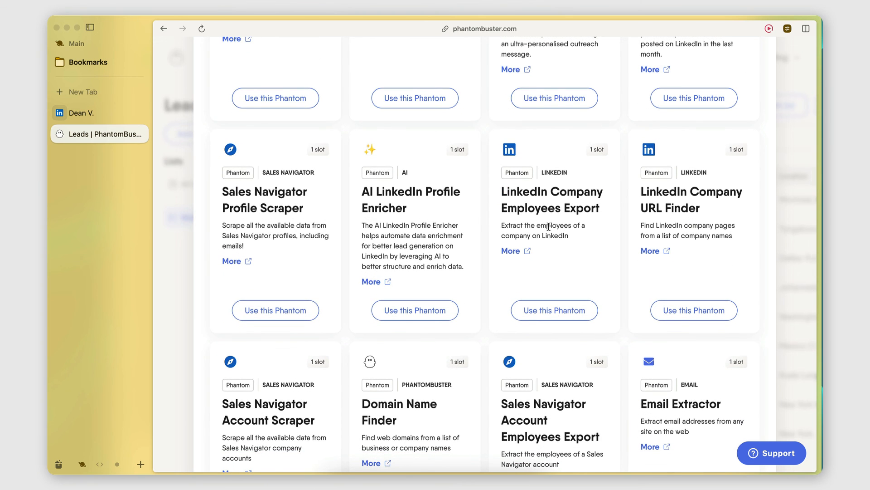
pyautogui.scroll(-5, 521, 308)
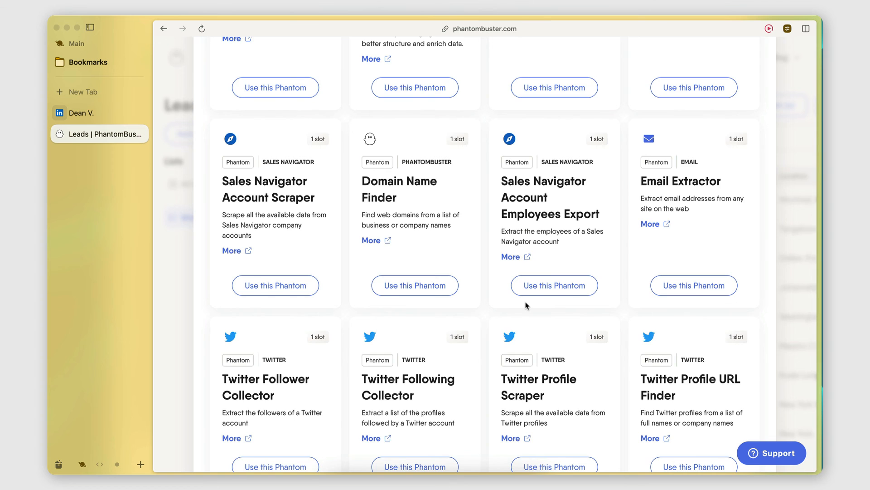
pyautogui.scroll(15, 526, 305)
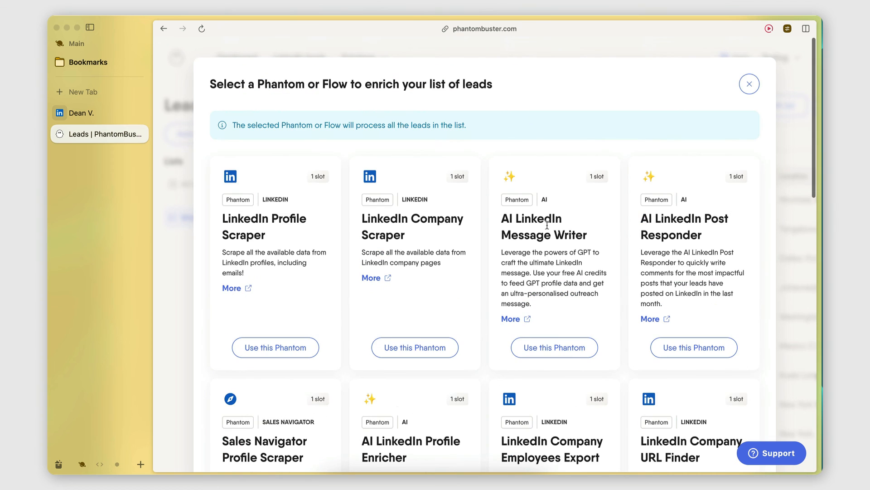
pyautogui.click(750, 85)
# Check the list's columns across to Company, and view the Phantoms for engaging with the leads before closing the selection
pyautogui.hscroll(5, 550, 284)
pyautogui.hscroll(-5, 553, 283)
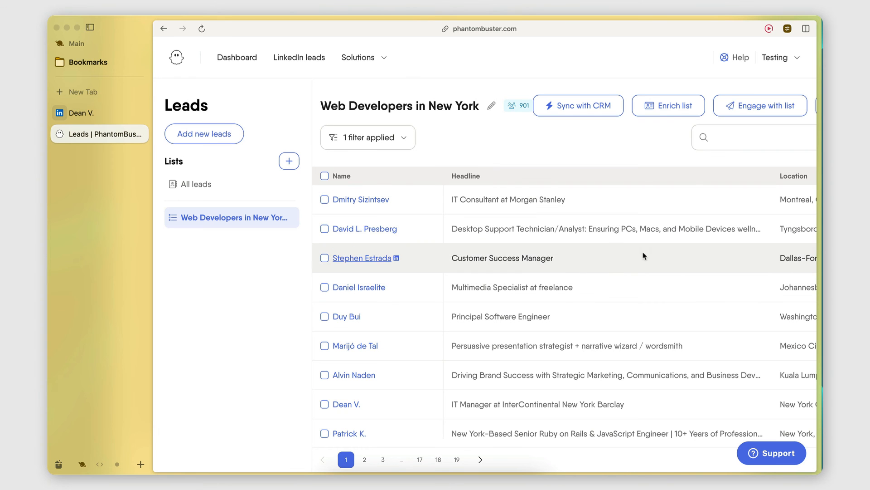
pyautogui.hscroll(5, 615, 271)
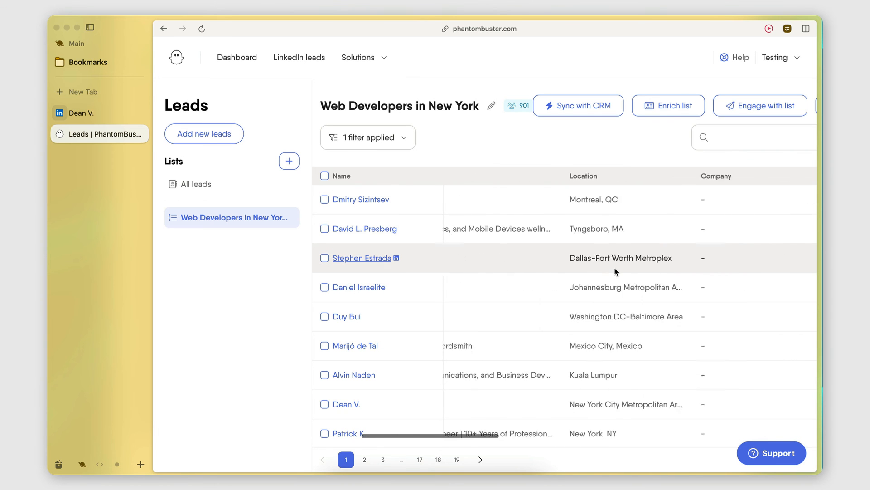
pyautogui.hscroll(-5, 607, 271)
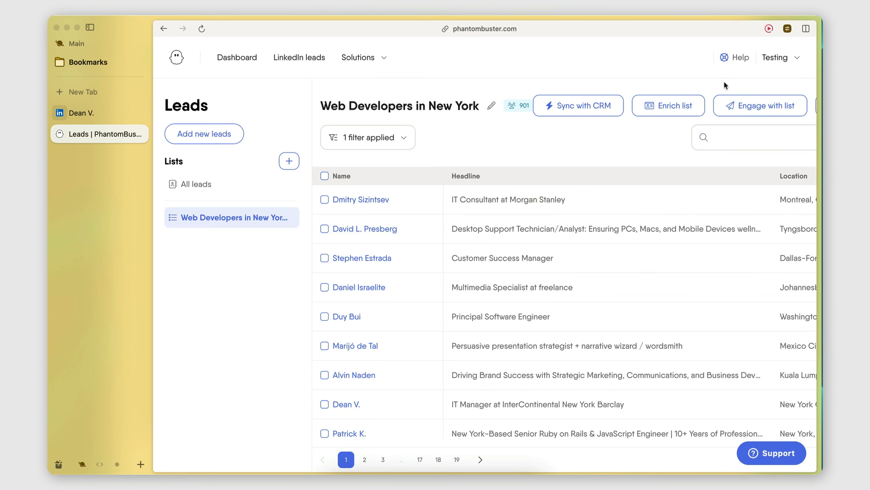
pyautogui.click(754, 108)
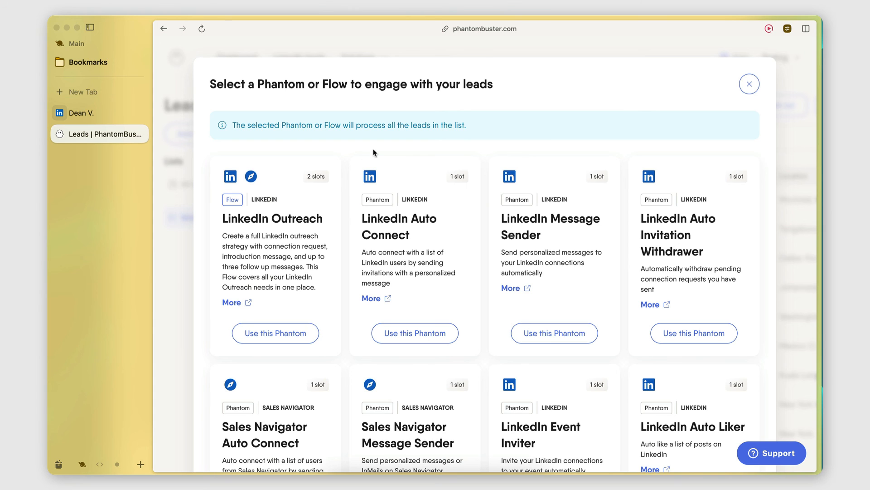
pyautogui.click(749, 85)
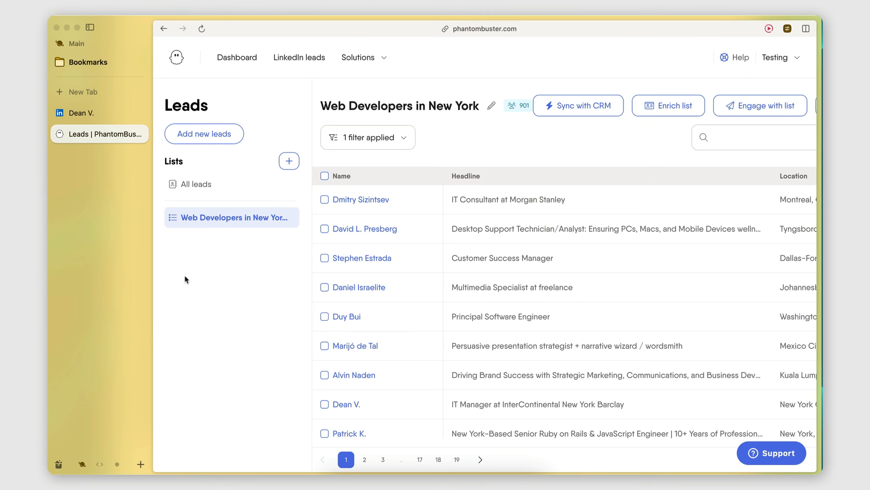
pyautogui.click(91, 27)
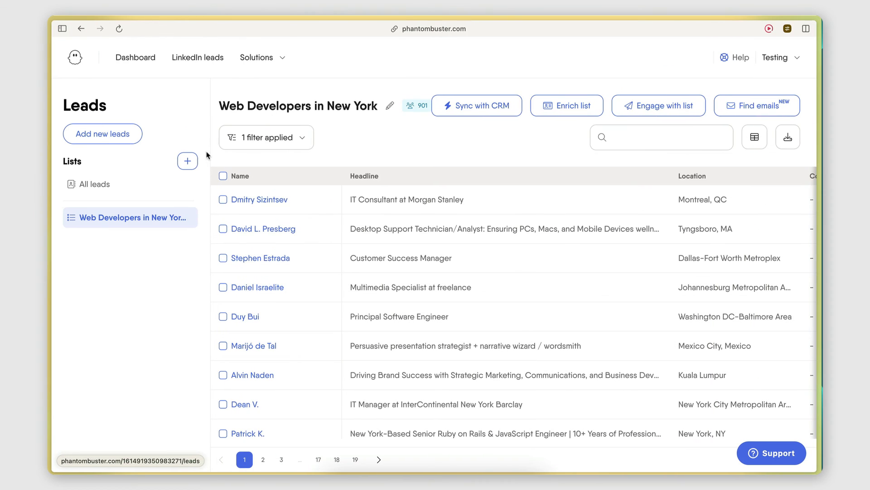